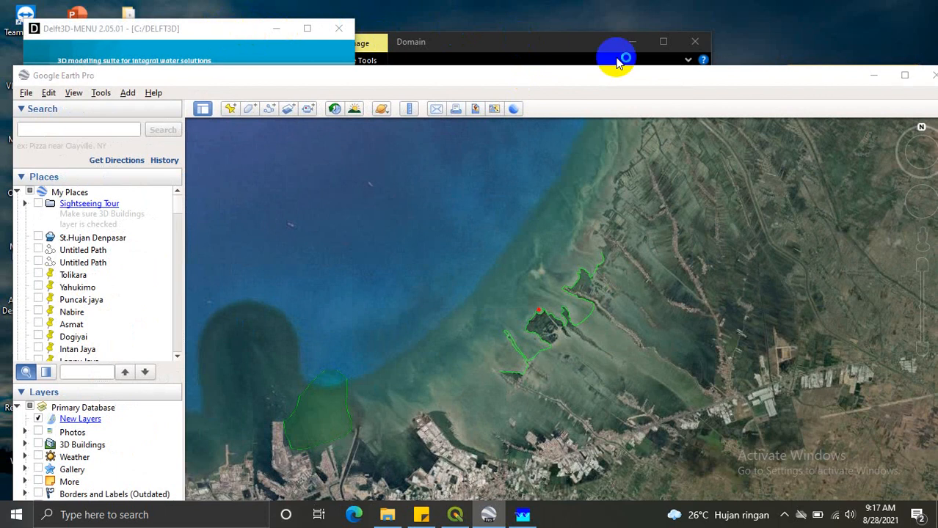
Minimize the satellite map and set the Delft3D working directory to the Domain folder on the Desktop
click(872, 73)
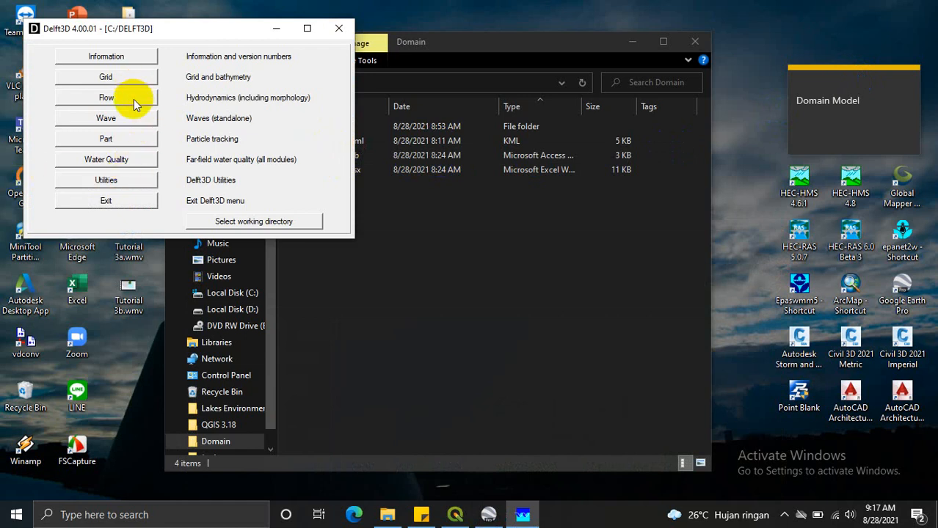
click(229, 221)
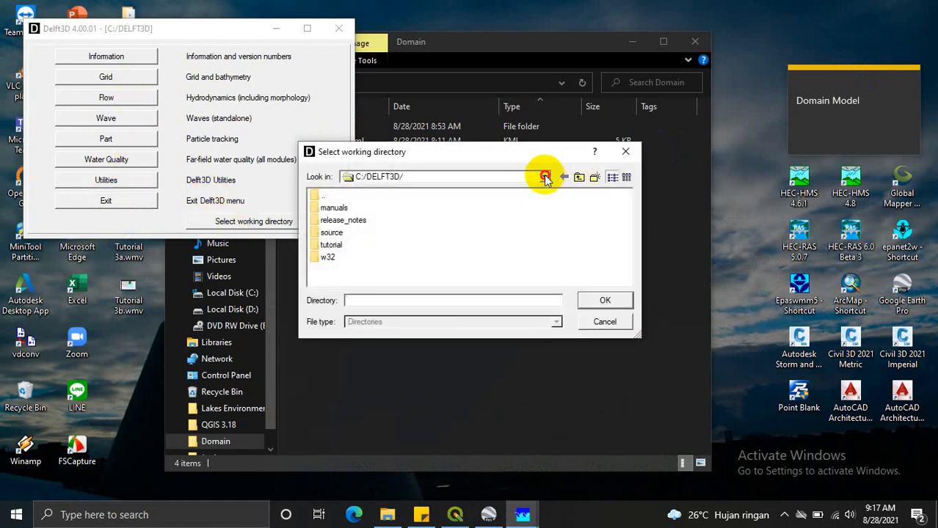
click(543, 176)
click(386, 223)
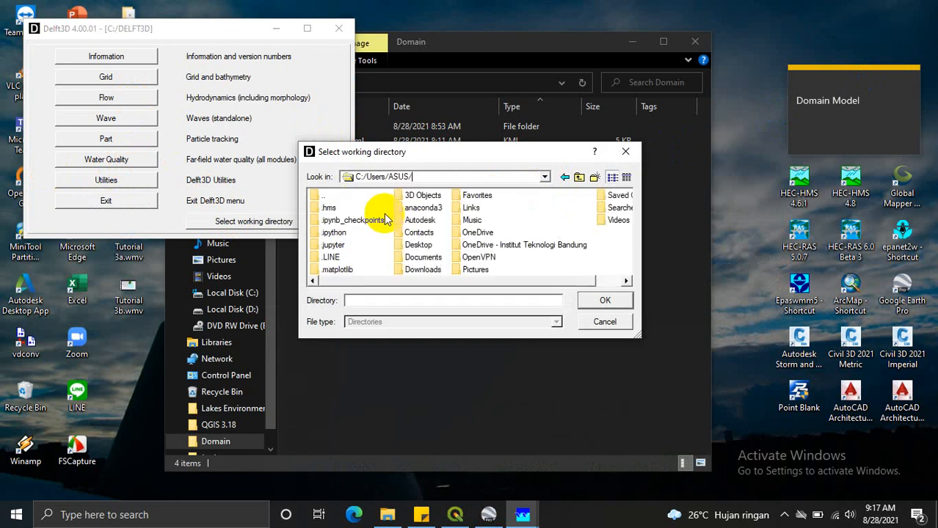
double_click(414, 245)
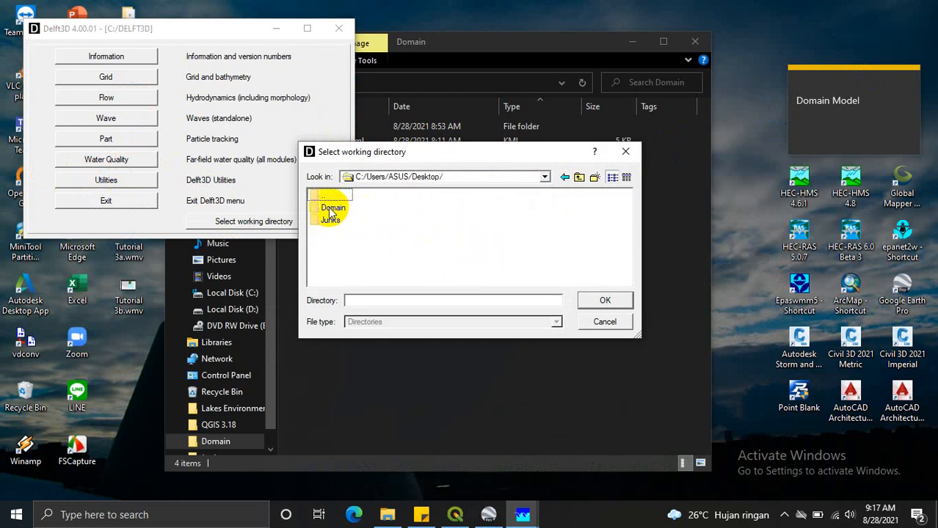
double_click(330, 208)
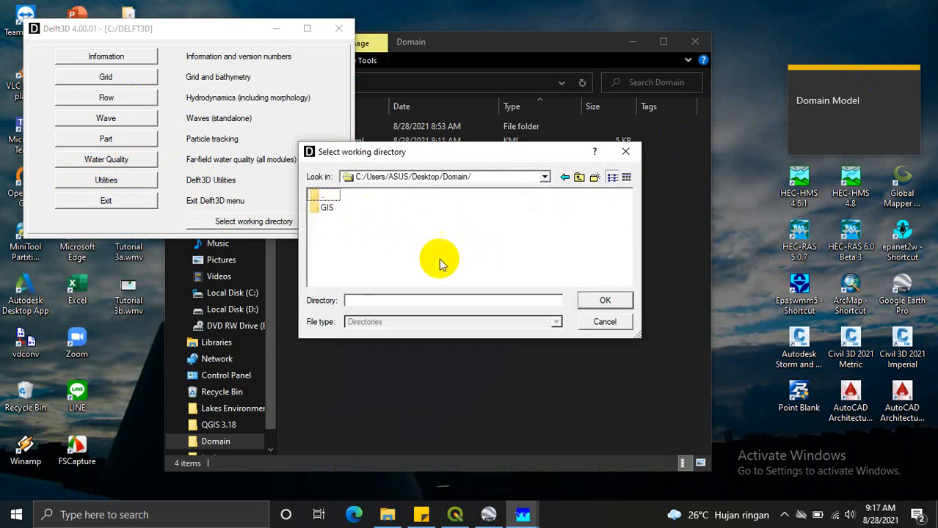
click(599, 302)
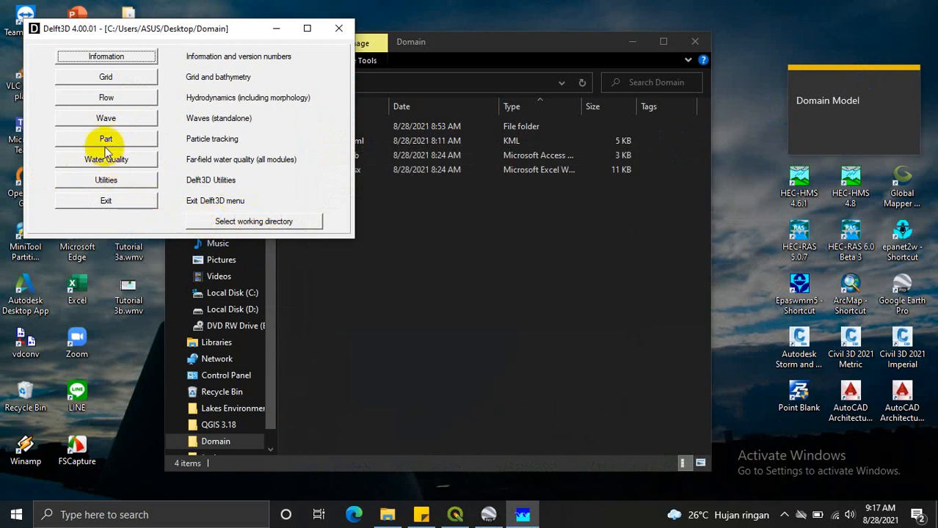
Start the RGFGRID grid generator from the grid and bathymetry tools and set it to spherical co-ordinates
click(117, 79)
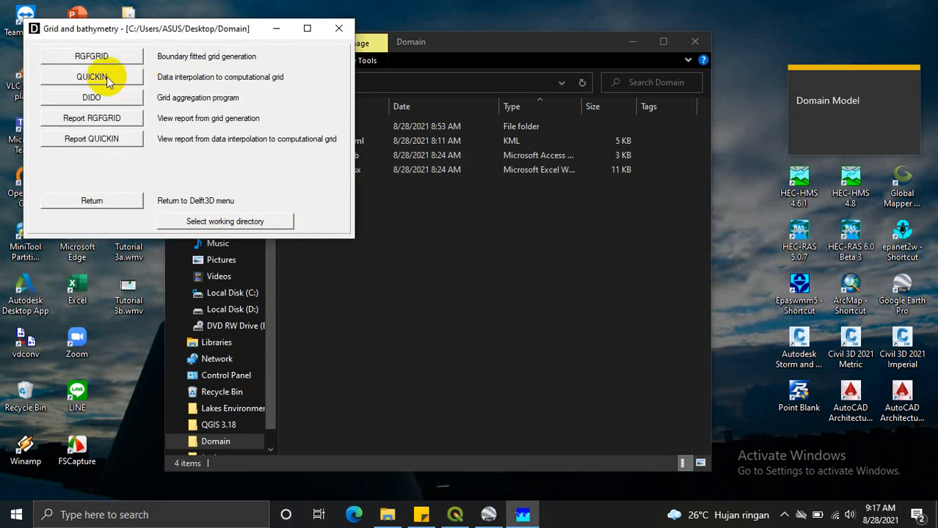
click(79, 58)
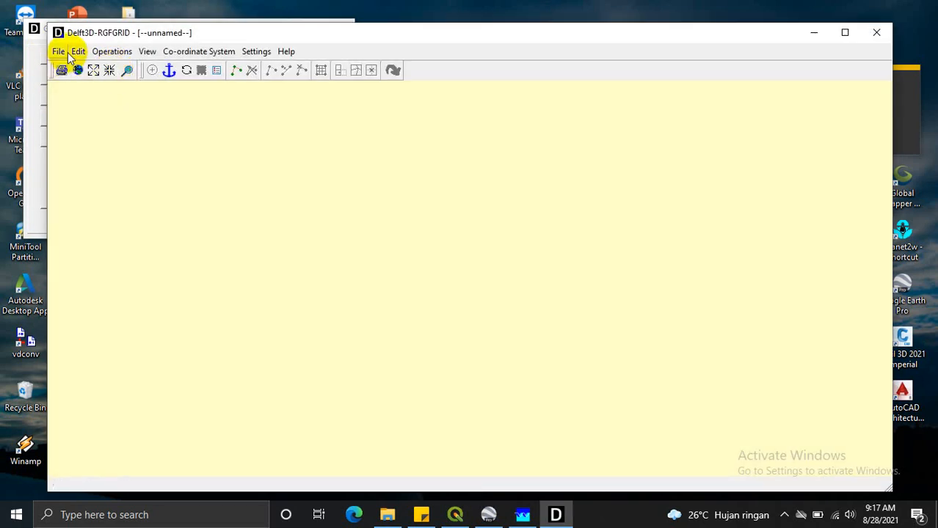
click(213, 53)
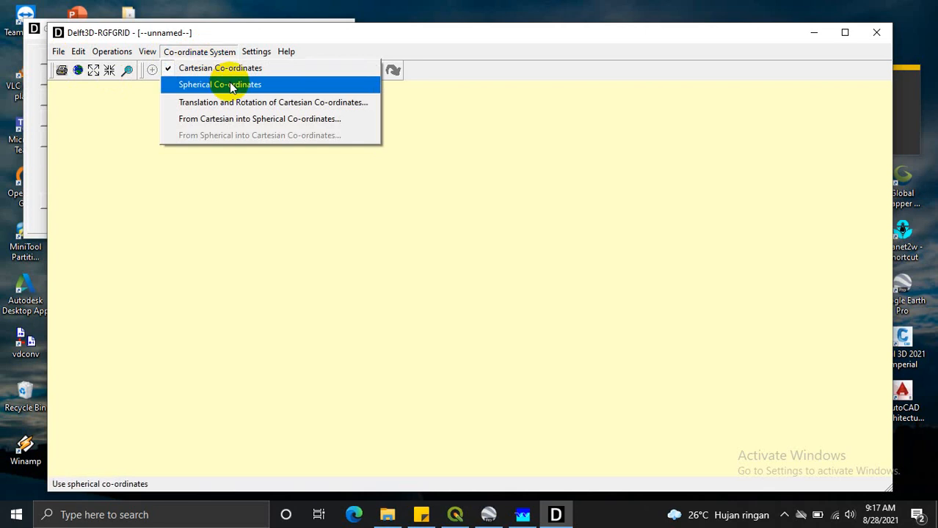
click(230, 86)
Load the land boundary attribute file (.ldb) from the Domain folder
click(59, 52)
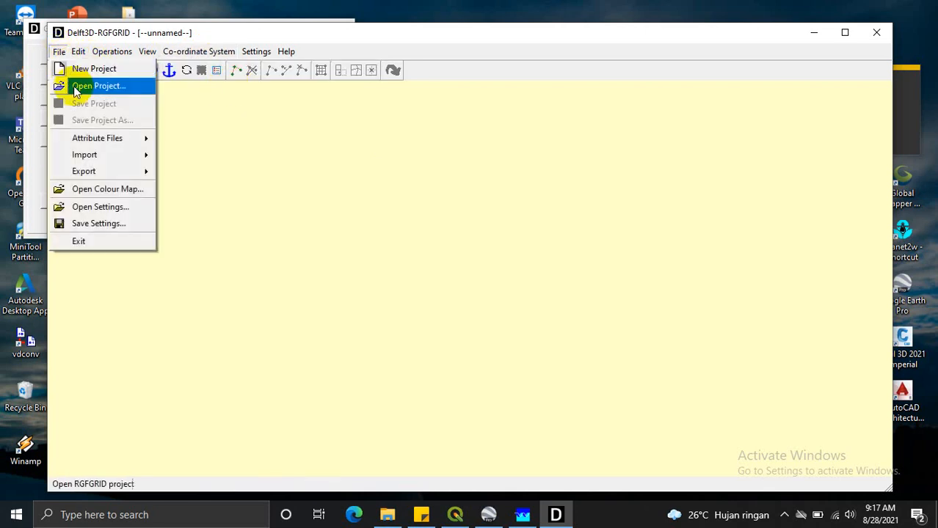
mouse_move(90, 140)
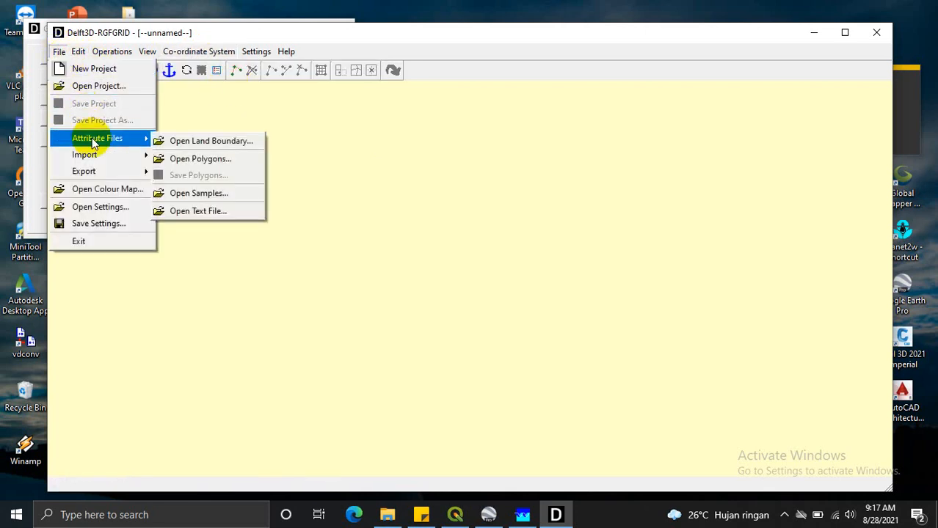
click(187, 143)
double_click(336, 222)
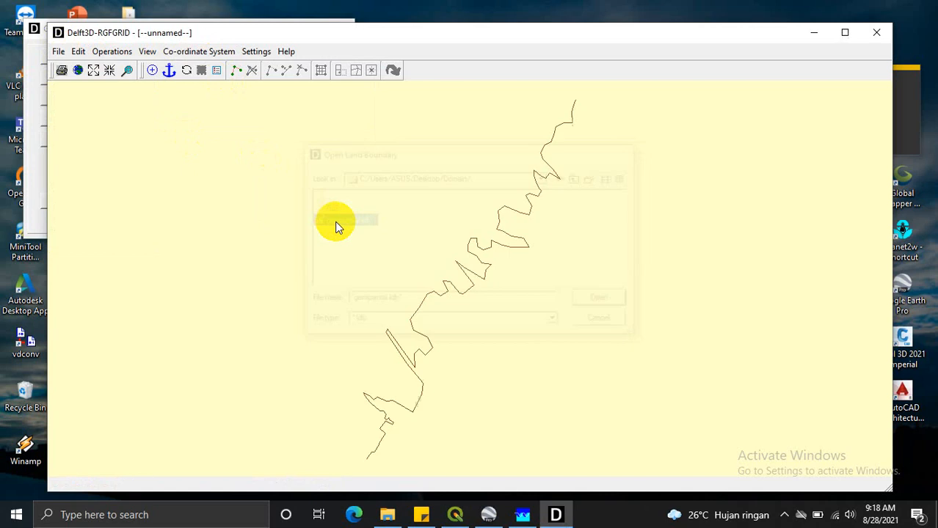
scroll(427, 200, down, 5)
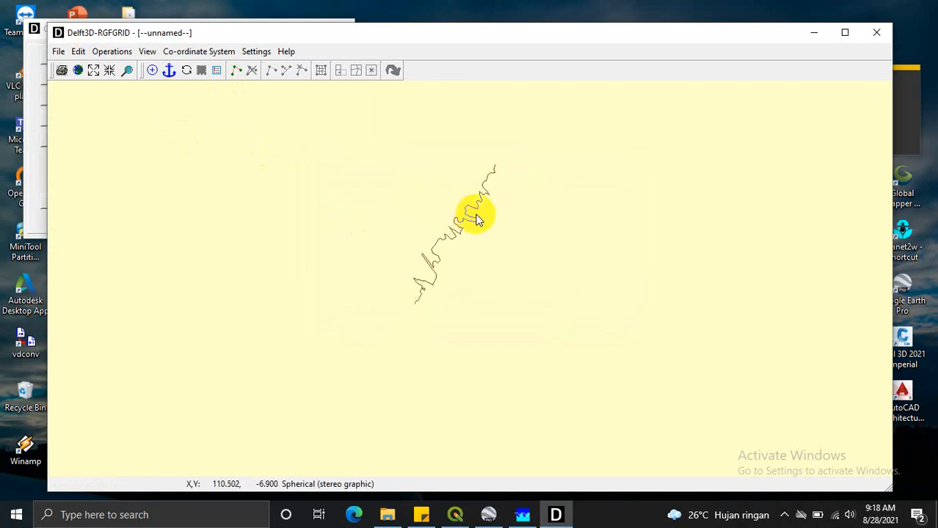
scroll(477, 221, up, 1)
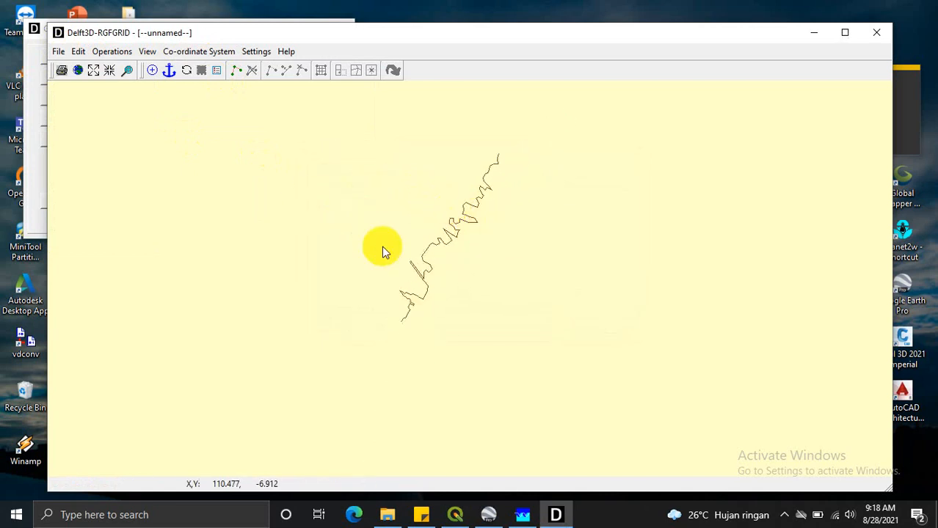
Switch to Google Earth Pro, maximize it, and examine the outlined coastline and the list of saved places
click(493, 517)
drag(719, 81, 678, 77)
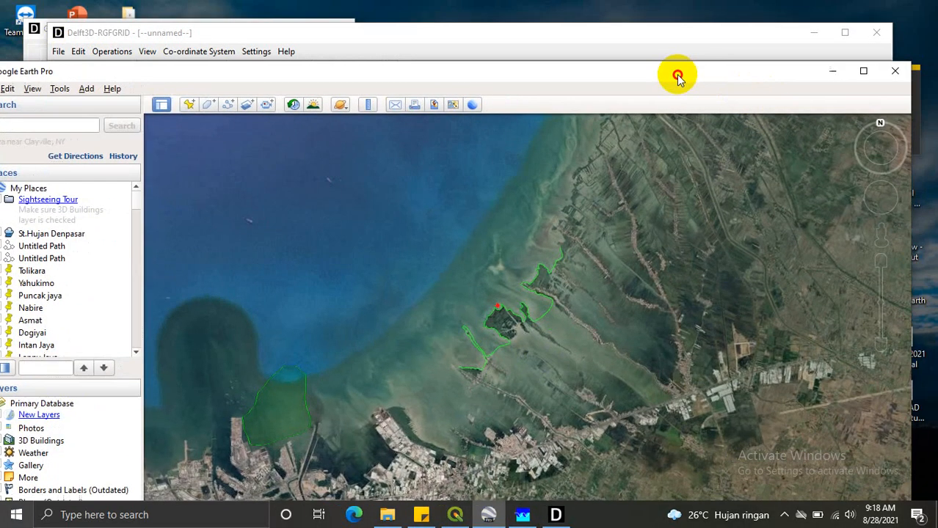
click(863, 70)
scroll(609, 252, up, 2)
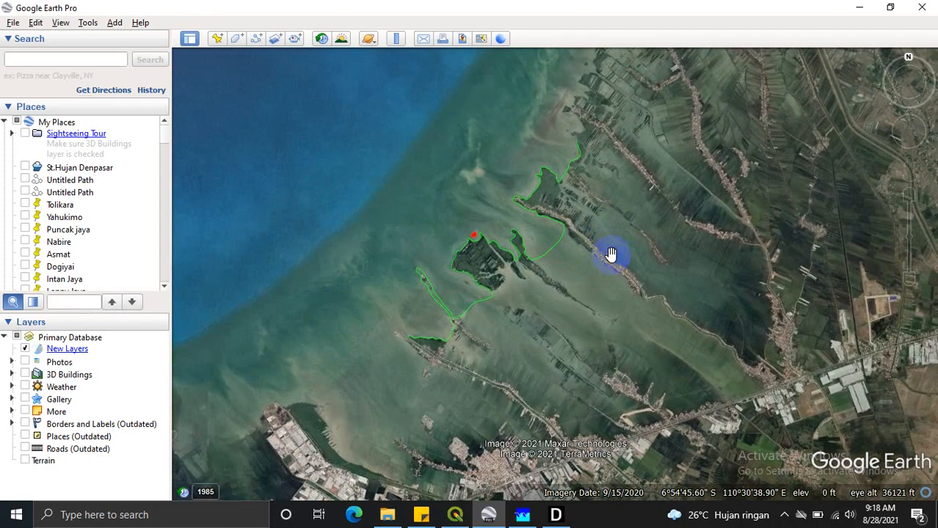
scroll(604, 259, down, 2)
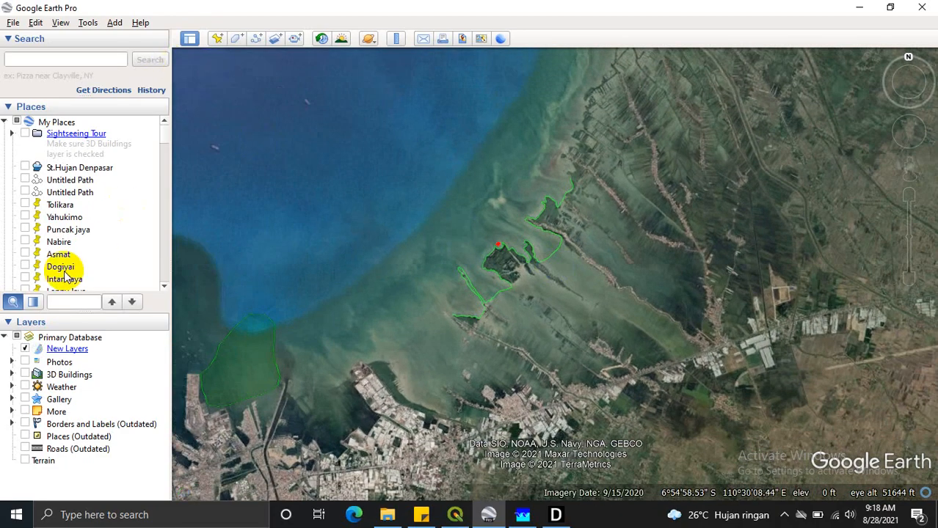
scroll(118, 230, down, 3)
scroll(120, 224, down, 10)
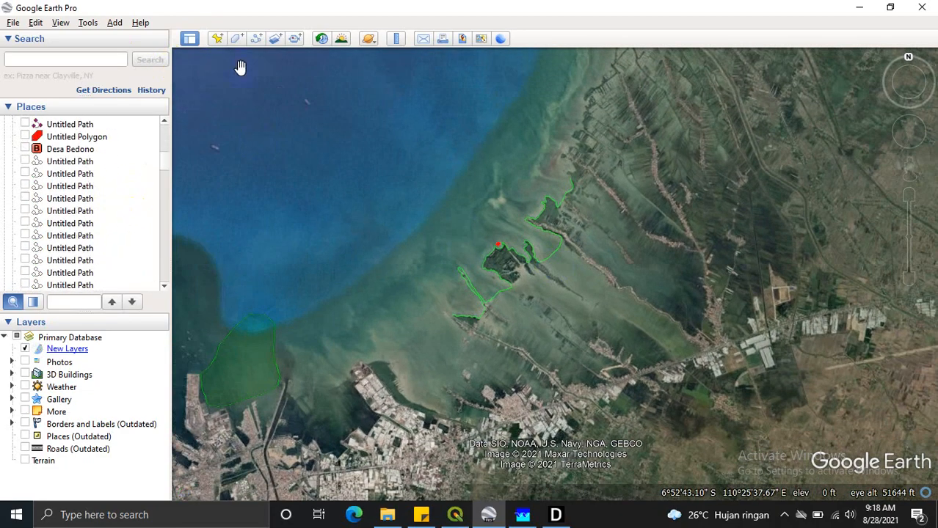
Draw a straight temporary path about 9,090 m long from the inland built-up area across the coast out to sea
click(256, 39)
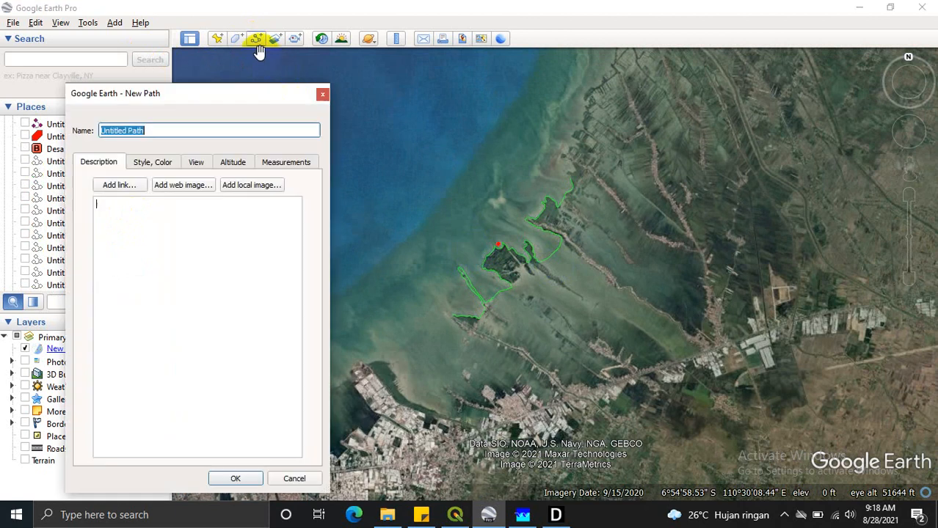
click(580, 378)
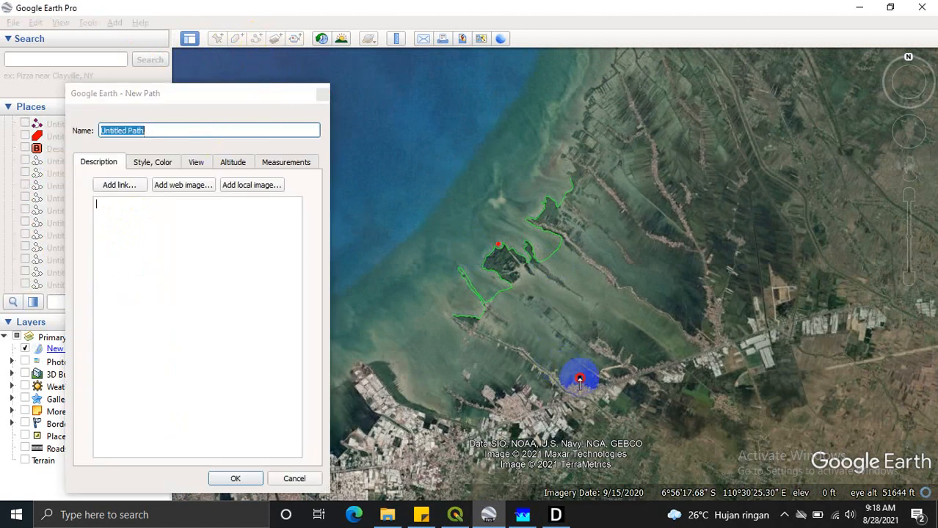
scroll(692, 334, down, 2)
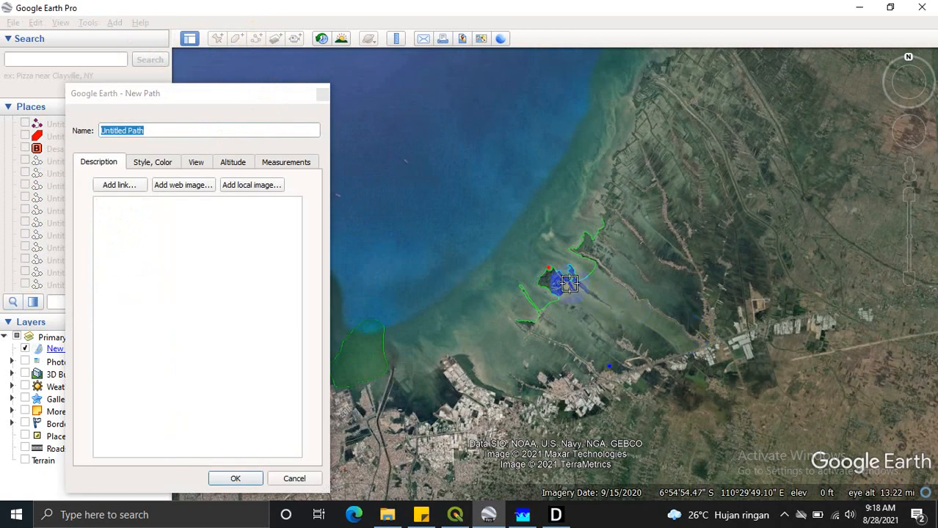
scroll(469, 231, down, 2)
scroll(444, 220, down, 2)
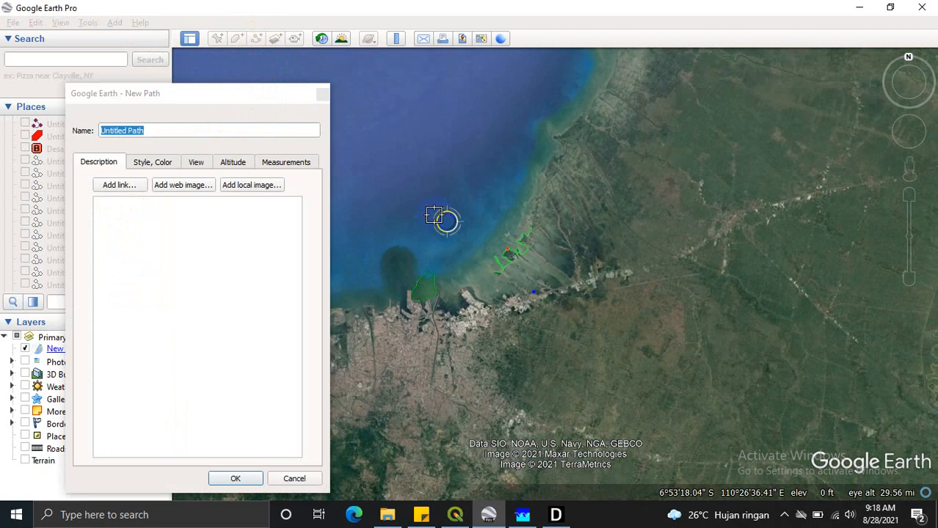
scroll(435, 217, up, 2)
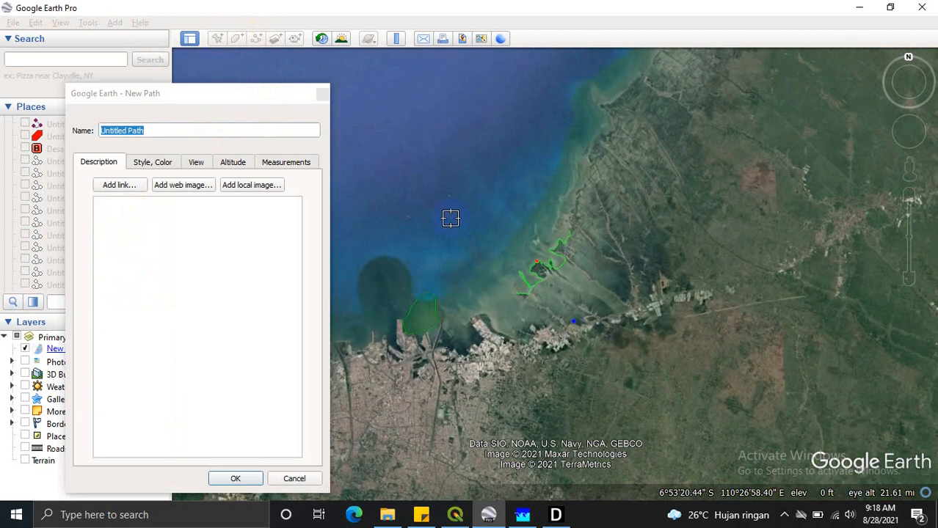
drag(445, 220, 429, 225)
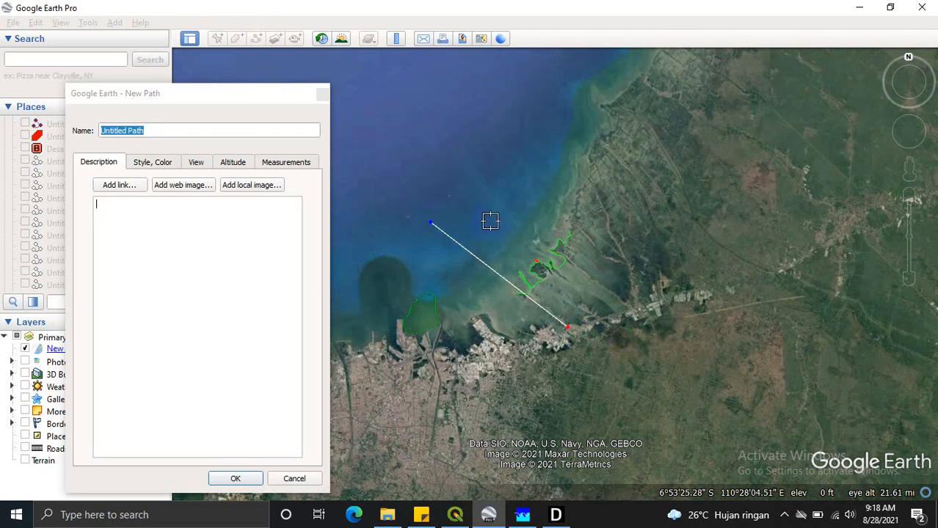
scroll(490, 221, up, 2)
Measure the temporary path's length in meters and discard the path
click(272, 162)
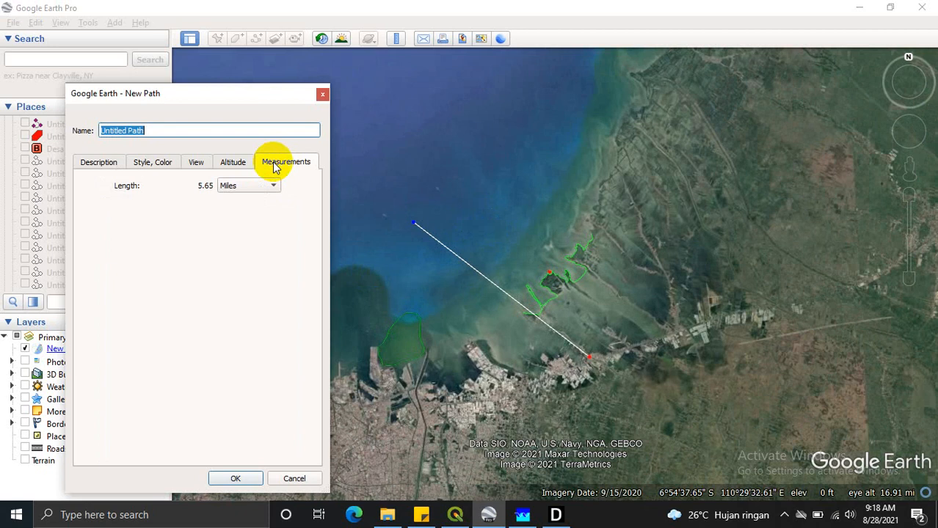
click(276, 185)
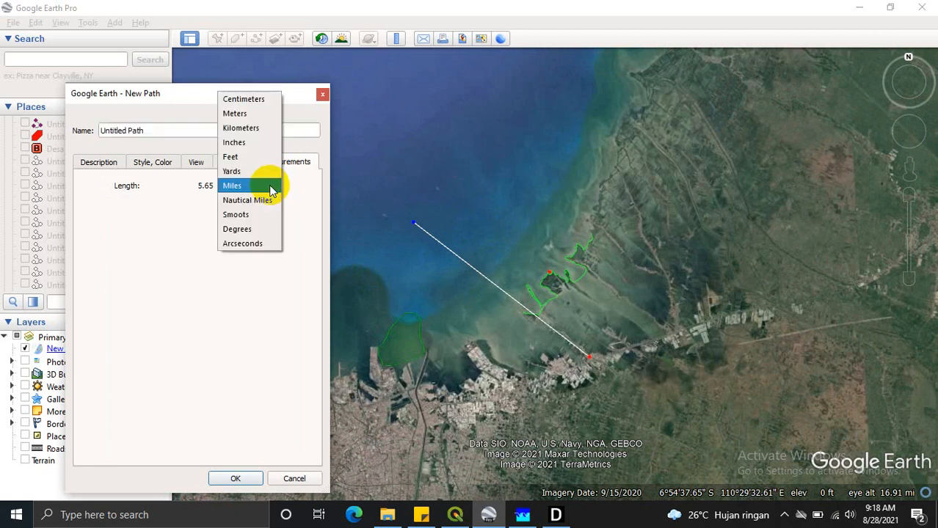
click(236, 114)
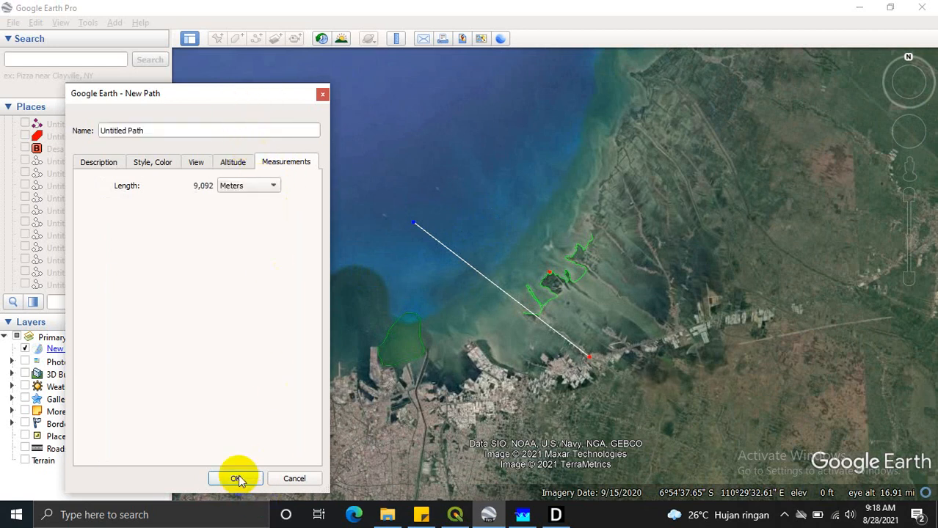
click(293, 478)
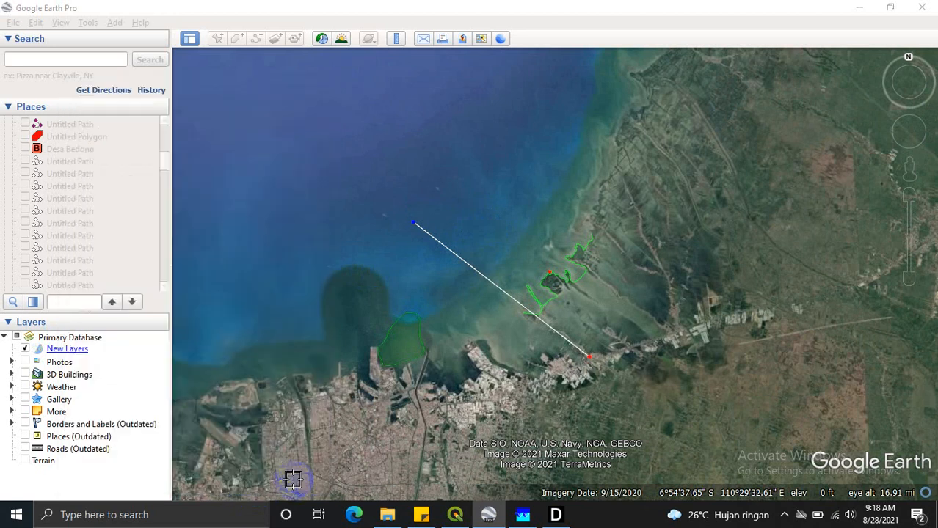
Measure a second path in meters, about 7,040 m from the southern end of the green coastline out to sea, and discard it
click(258, 41)
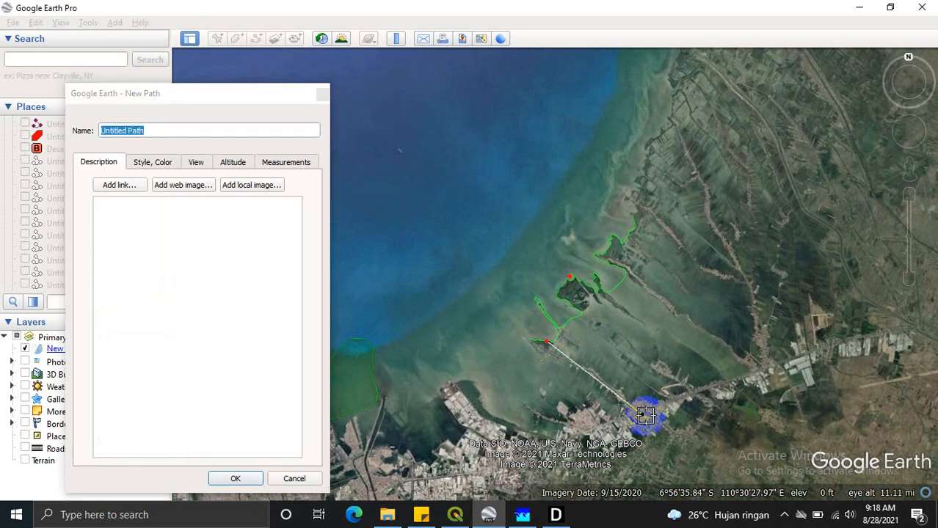
click(281, 162)
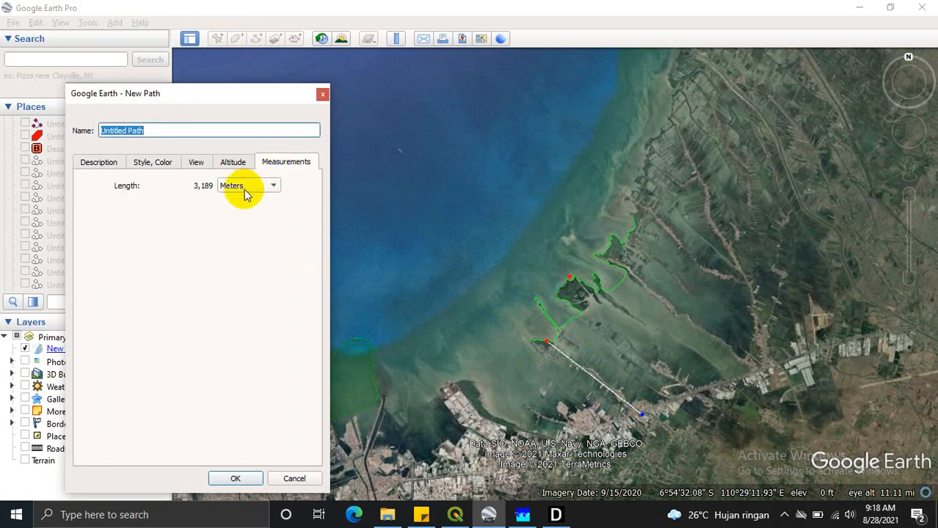
drag(643, 424, 350, 181)
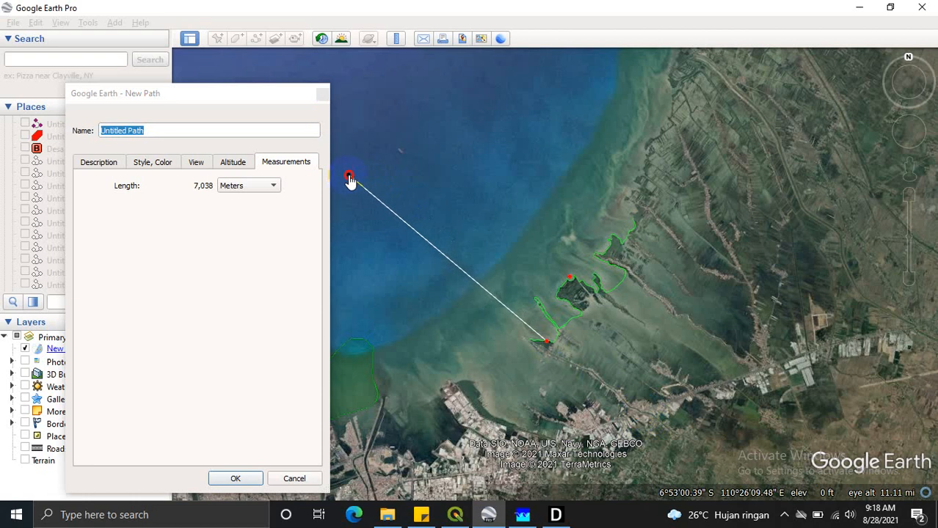
scroll(645, 313, down, 5)
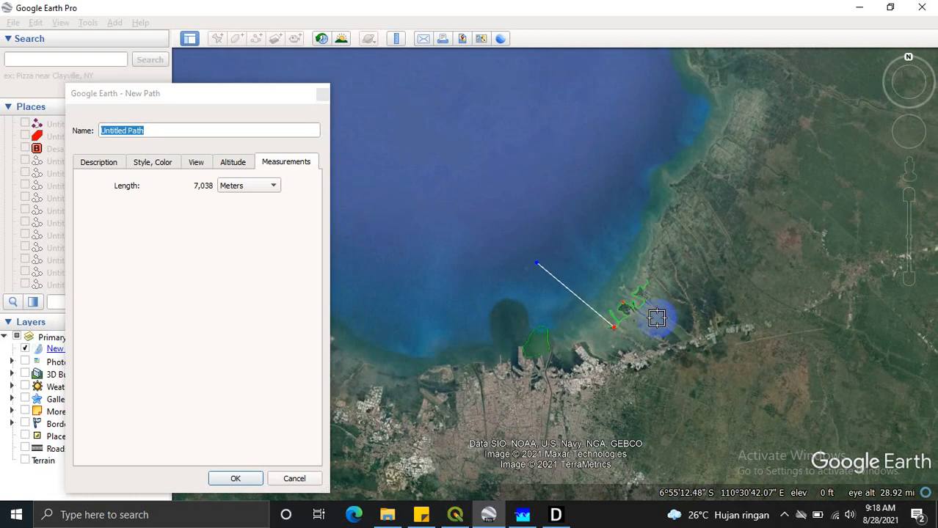
scroll(552, 239, up, 3)
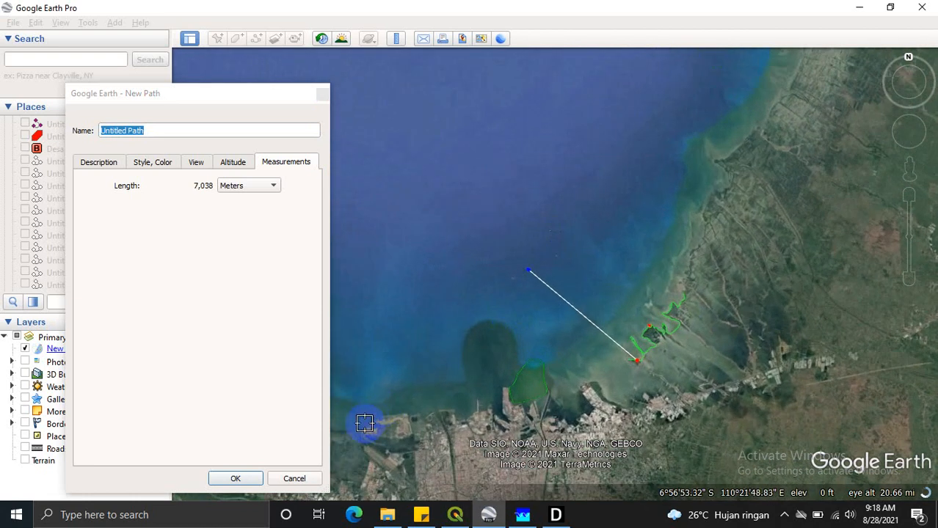
click(294, 479)
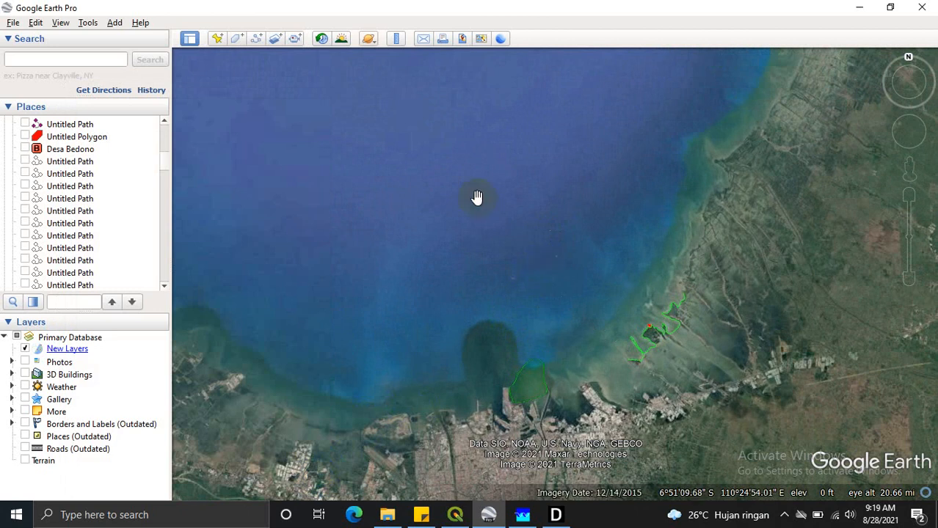
scroll(519, 233, up, 1)
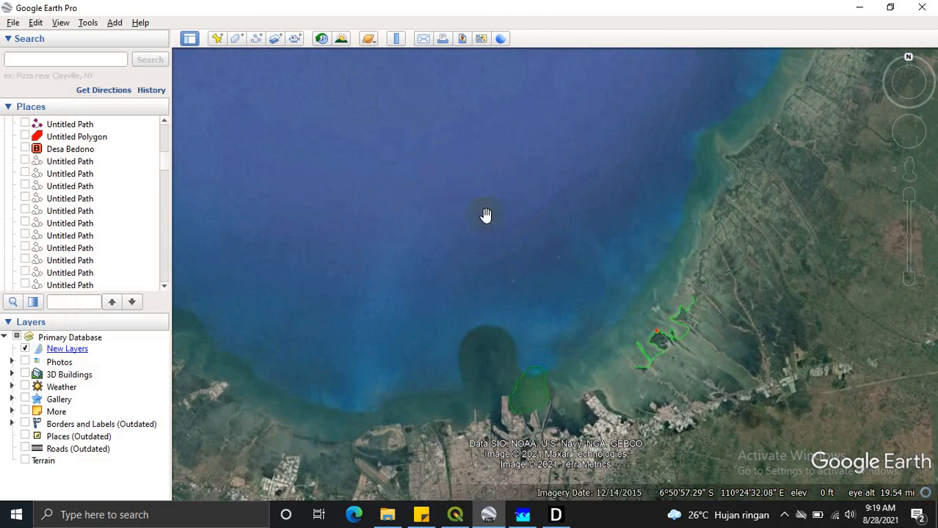
Examine the wider coastline and the surrounding land and sea around the outlined area
click(743, 384)
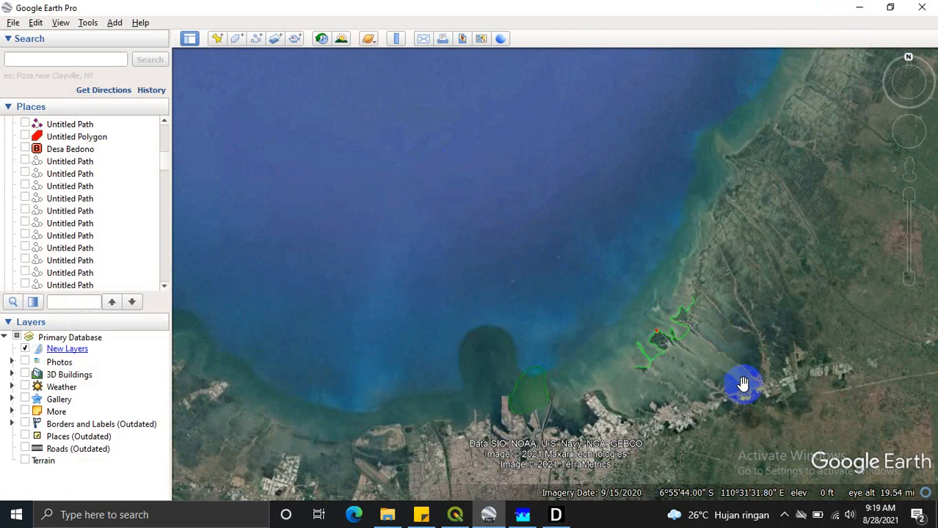
scroll(622, 307, down, 5)
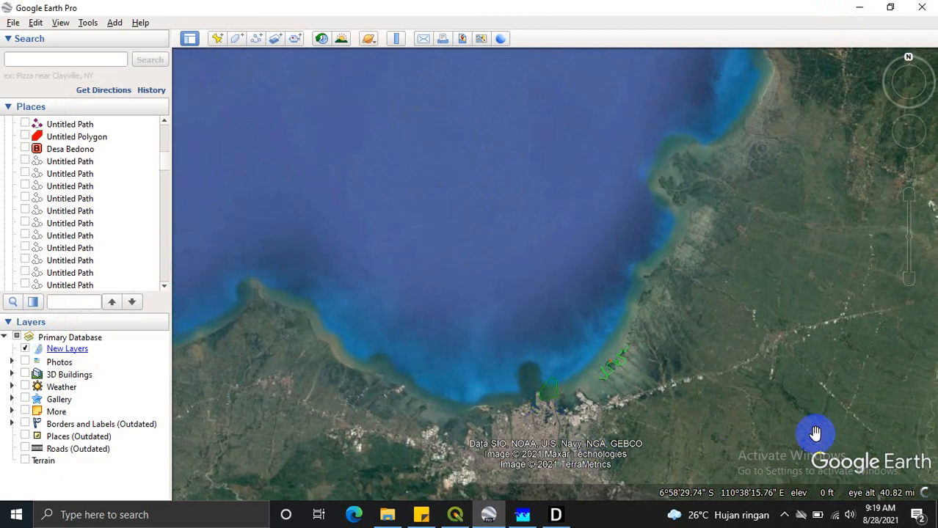
scroll(672, 323, down, 3)
scroll(896, 400, up, 3)
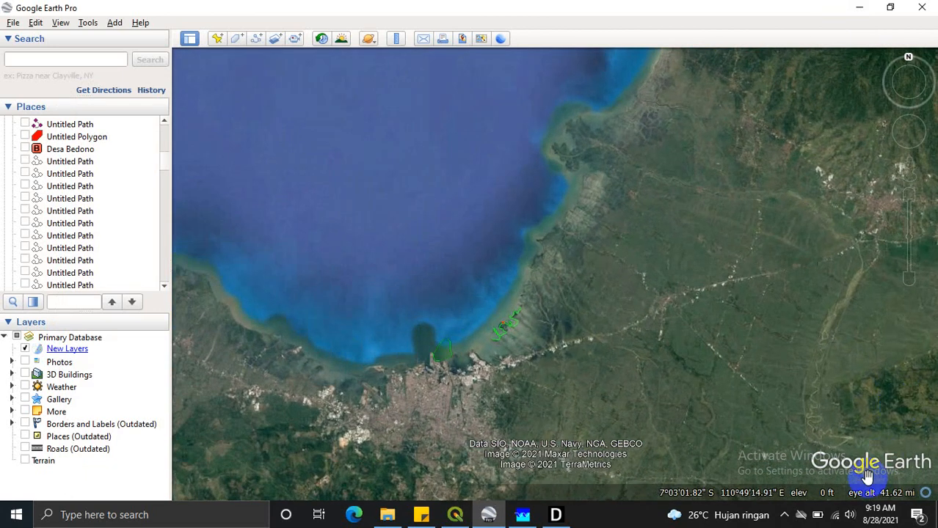
scroll(445, 331, down, 3)
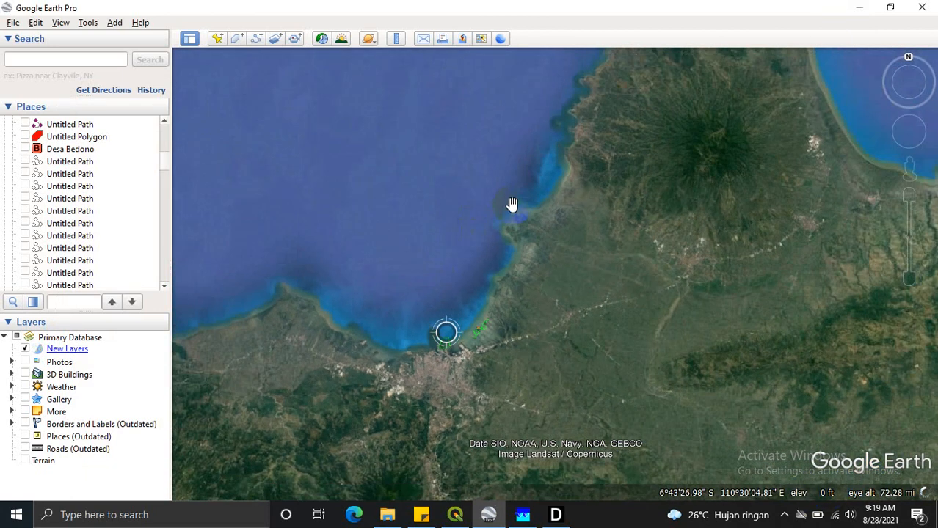
scroll(802, 345, up, 2)
scroll(433, 217, up, 3)
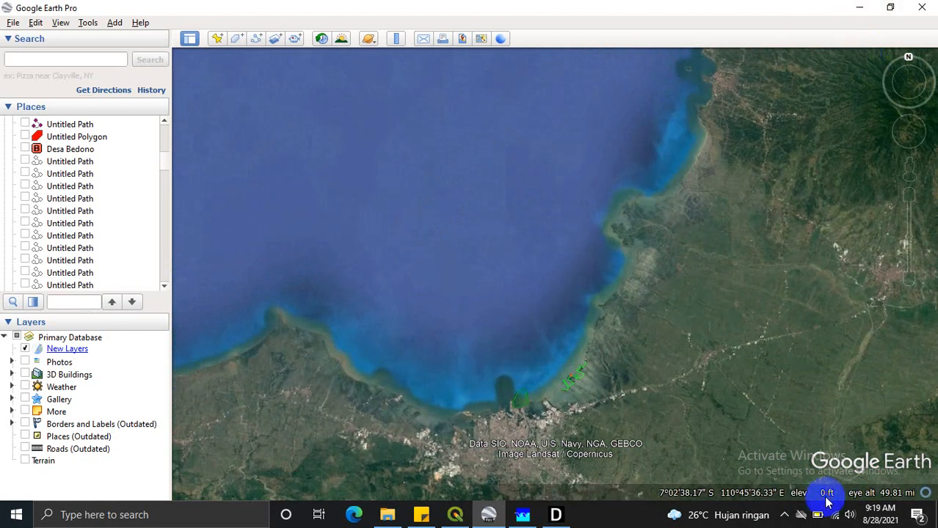
Switch to Delft3D-RGFGRID and place the anchor at the southern end of the land boundary
click(855, 8)
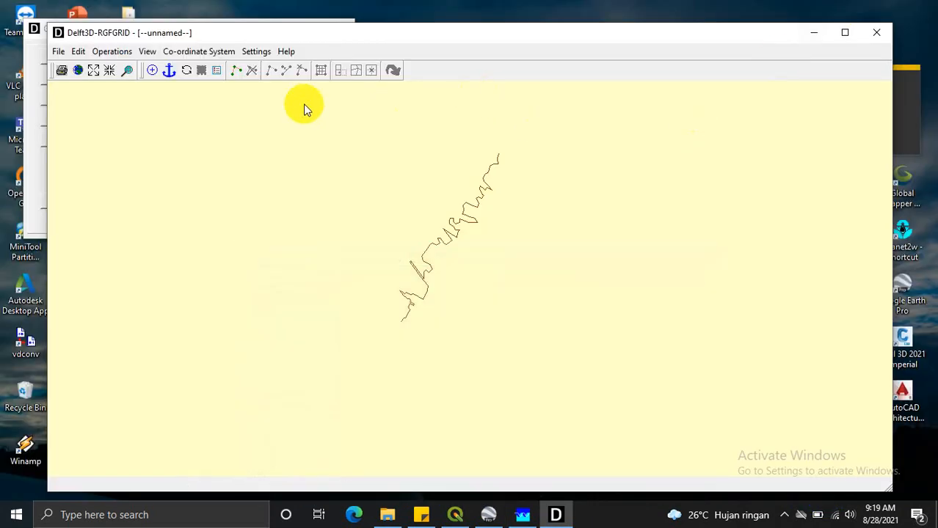
click(175, 71)
scroll(456, 336, up, 1)
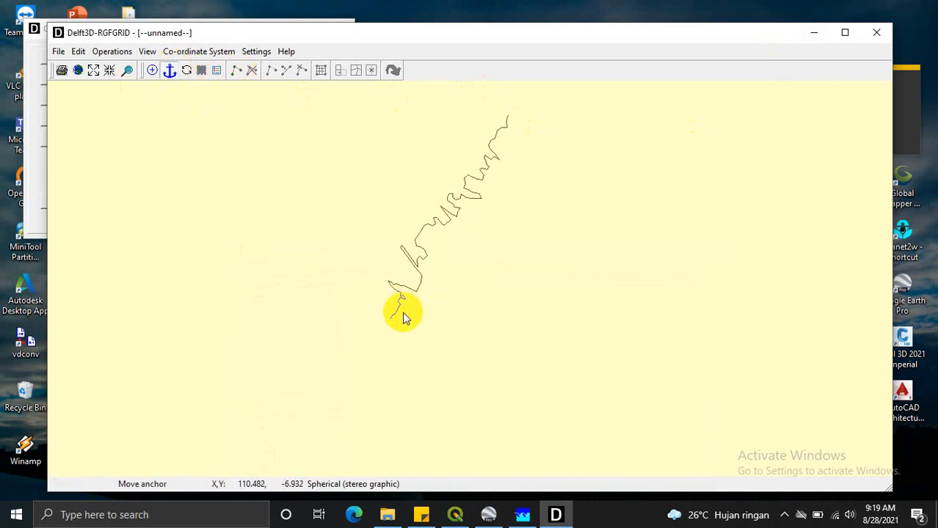
scroll(394, 306, up, 1)
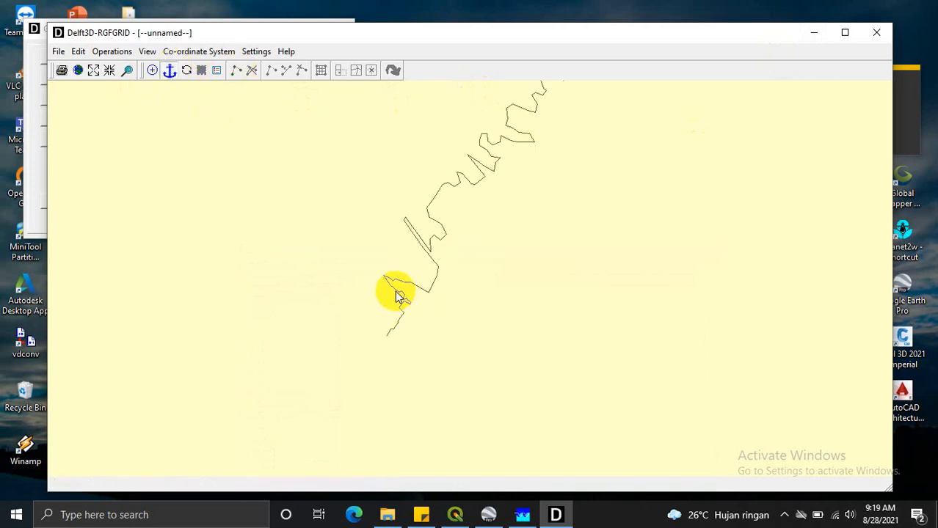
click(171, 73)
scroll(367, 202, down, 1)
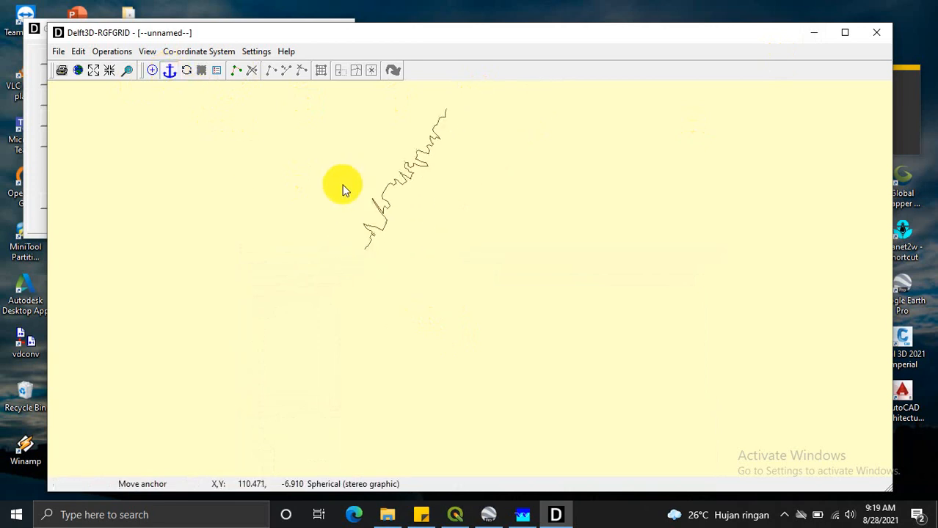
scroll(455, 288, down, 1)
scroll(624, 212, up, 2)
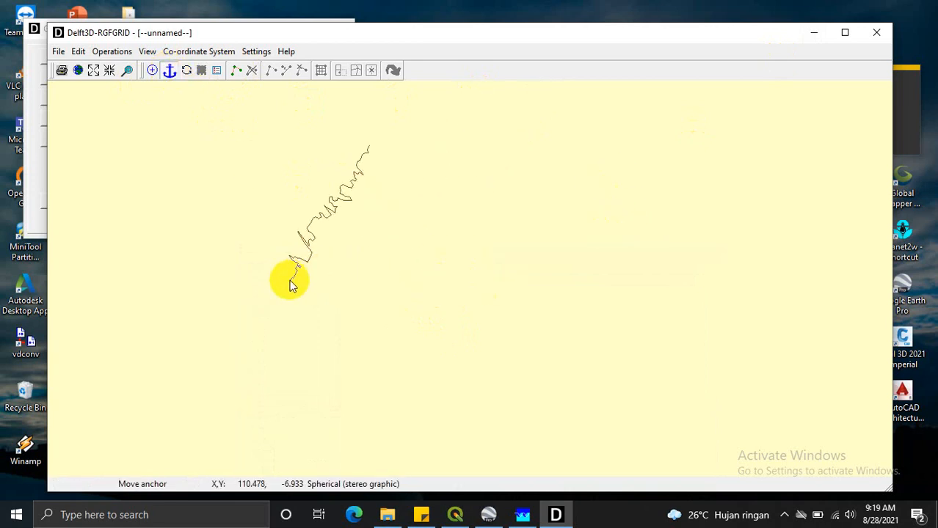
scroll(296, 287, up, 3)
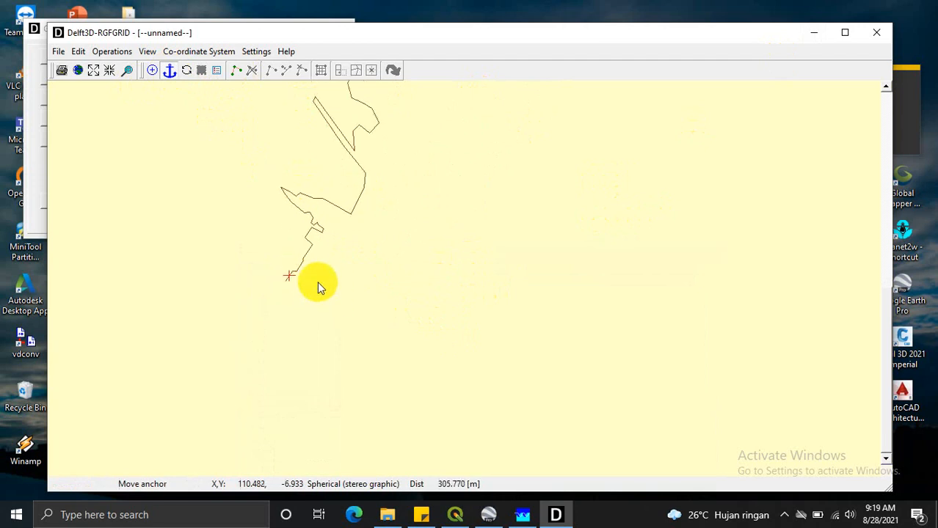
Draw a two-point spline from inland across the land boundary's southern end to about 7,000 m seaward of the anchor
scroll(315, 280, up, 3)
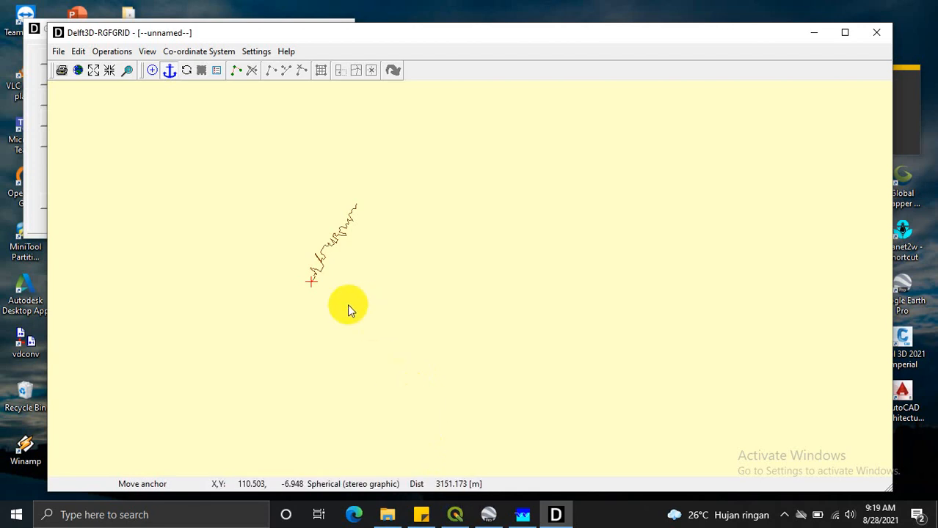
scroll(346, 307, up, 2)
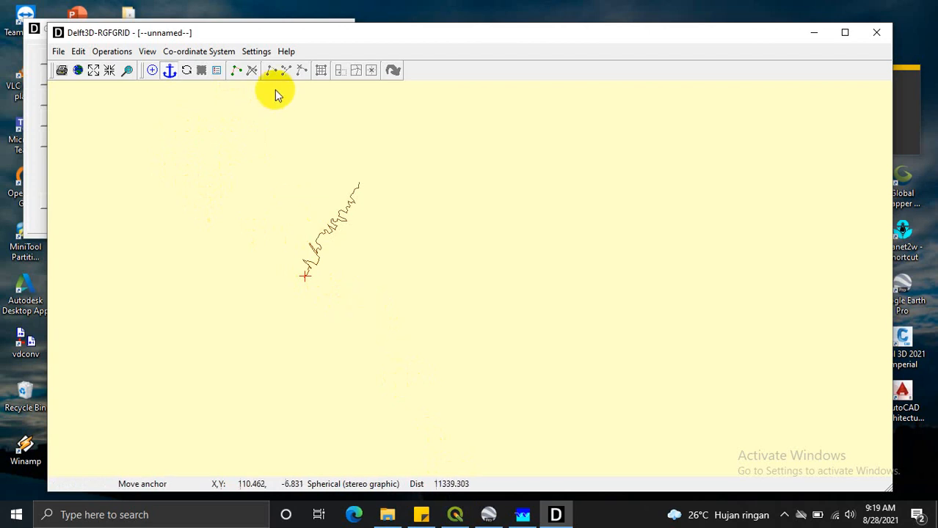
click(235, 71)
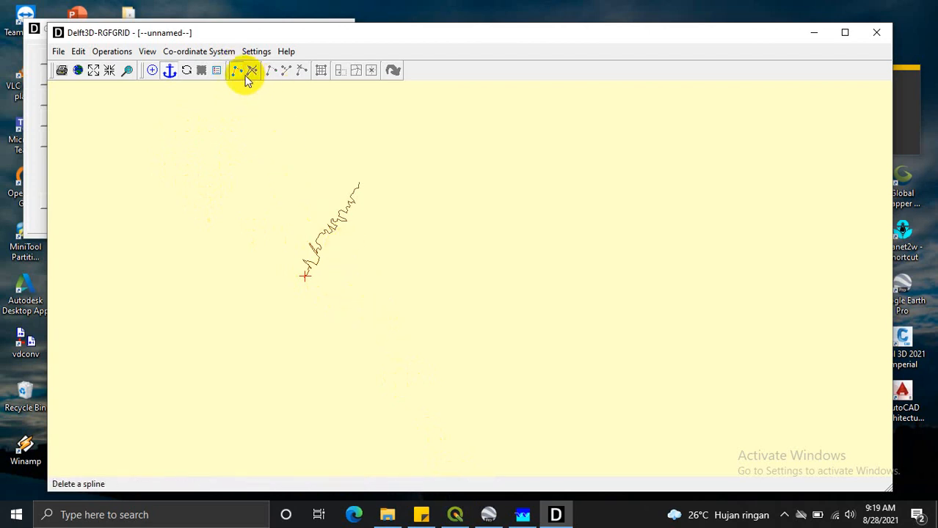
click(348, 303)
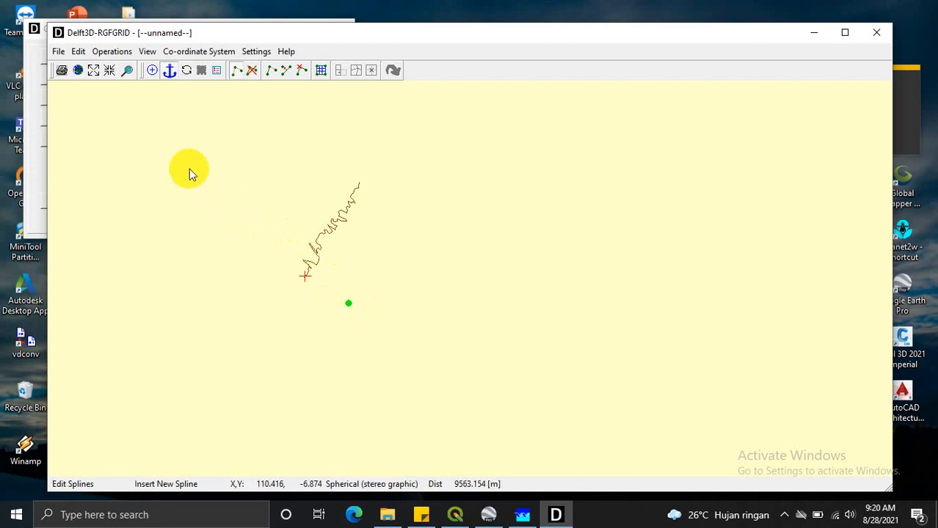
click(219, 197)
scroll(260, 280, up, 3)
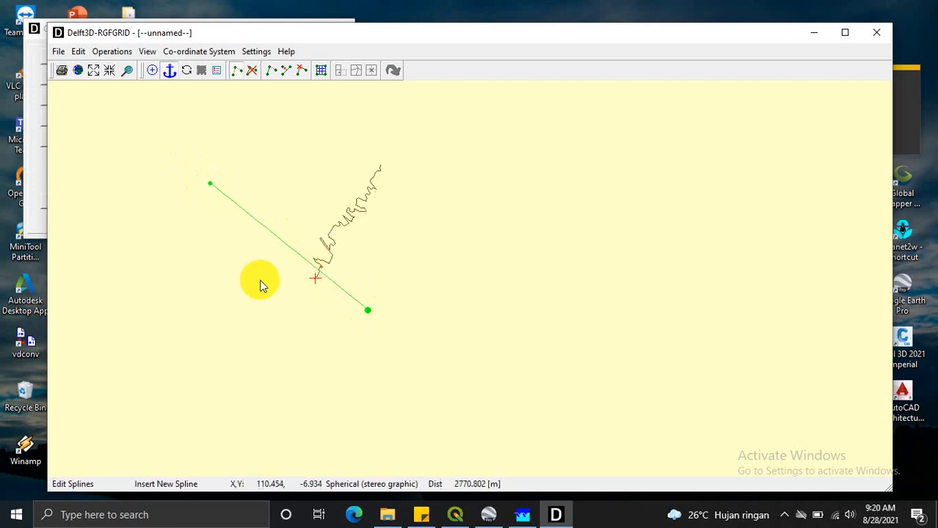
Move the spline's seaward end point farther out to sea, about 7,300 m from the anchor
click(251, 71)
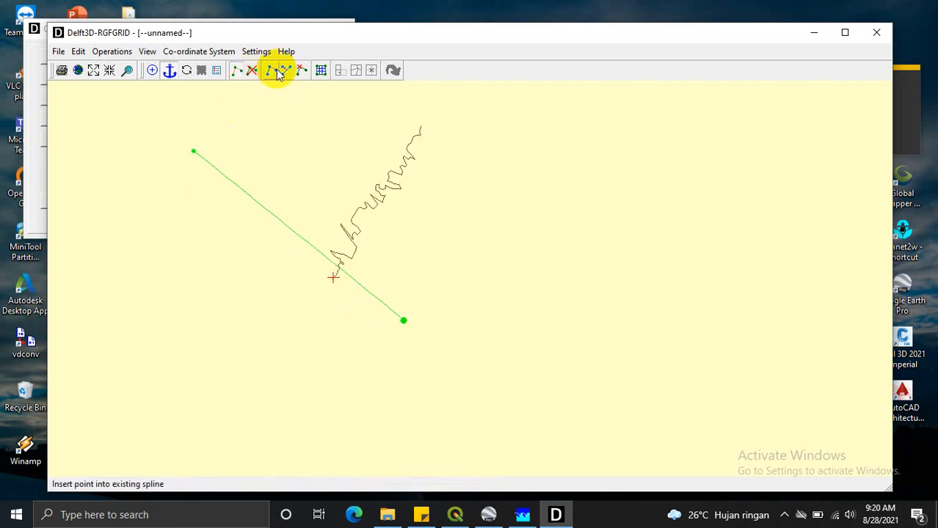
click(284, 71)
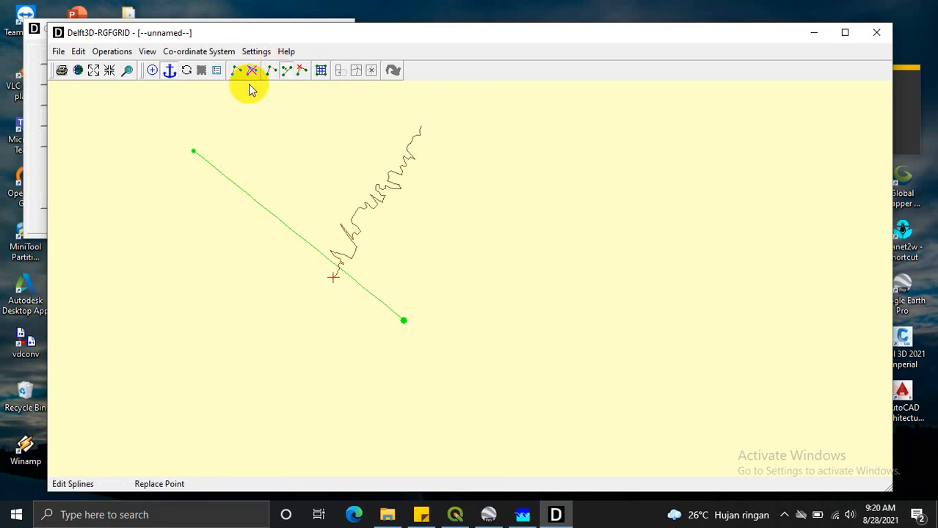
click(192, 154)
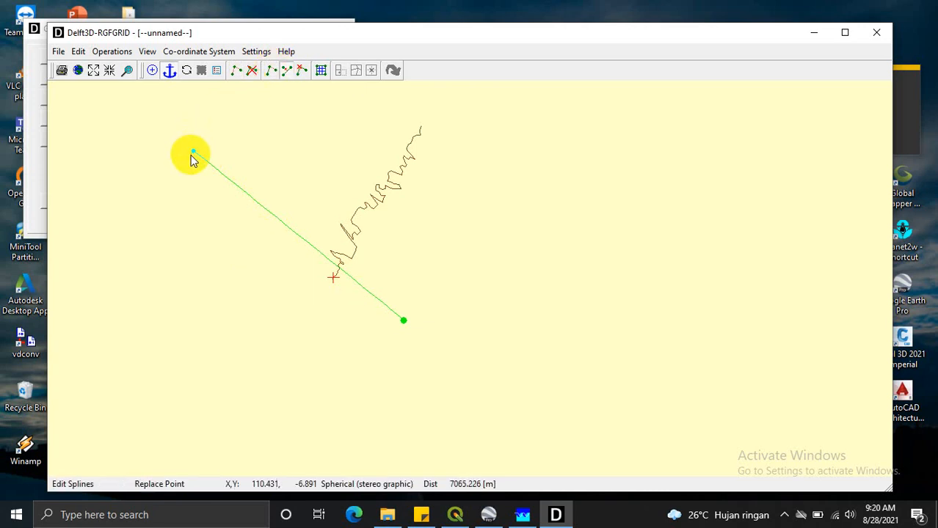
click(189, 156)
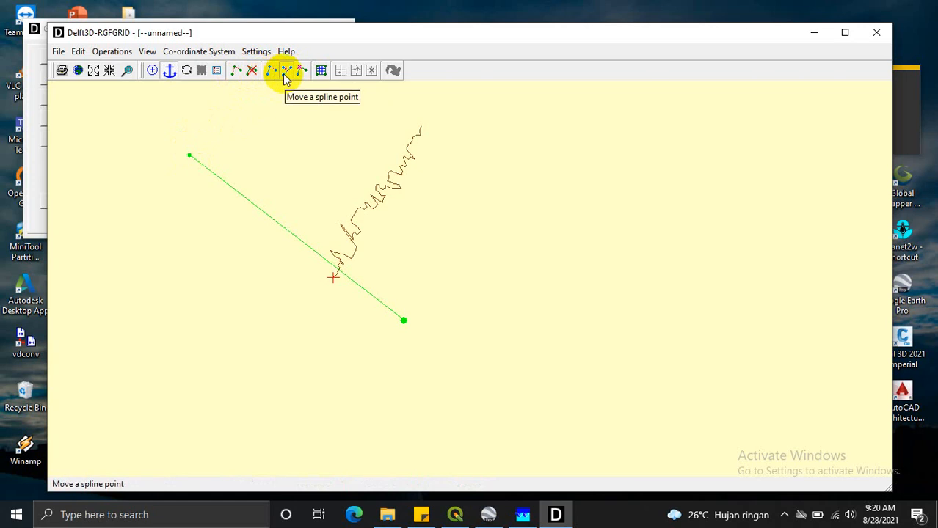
click(285, 72)
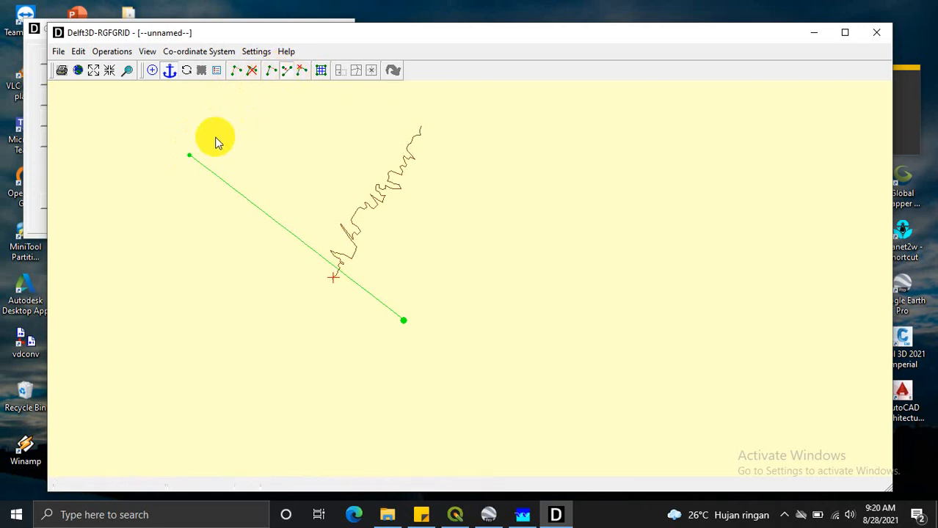
click(188, 155)
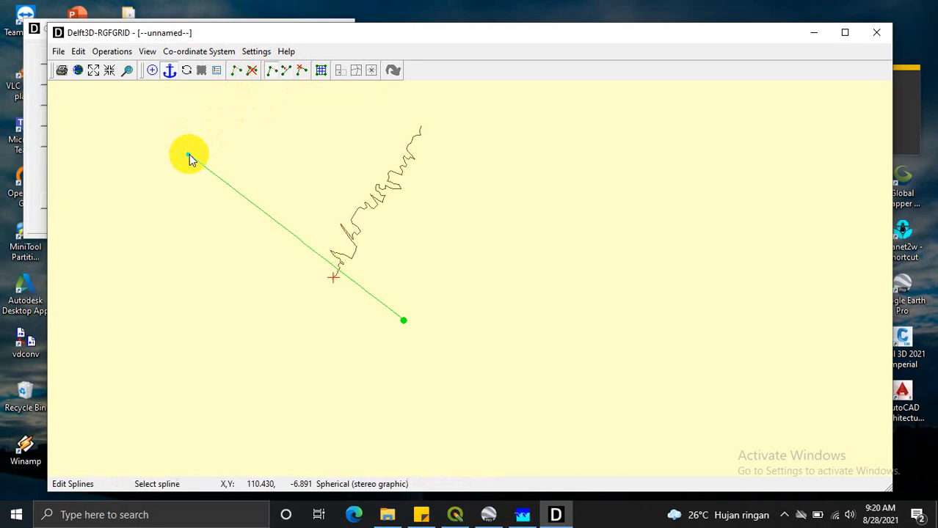
click(189, 154)
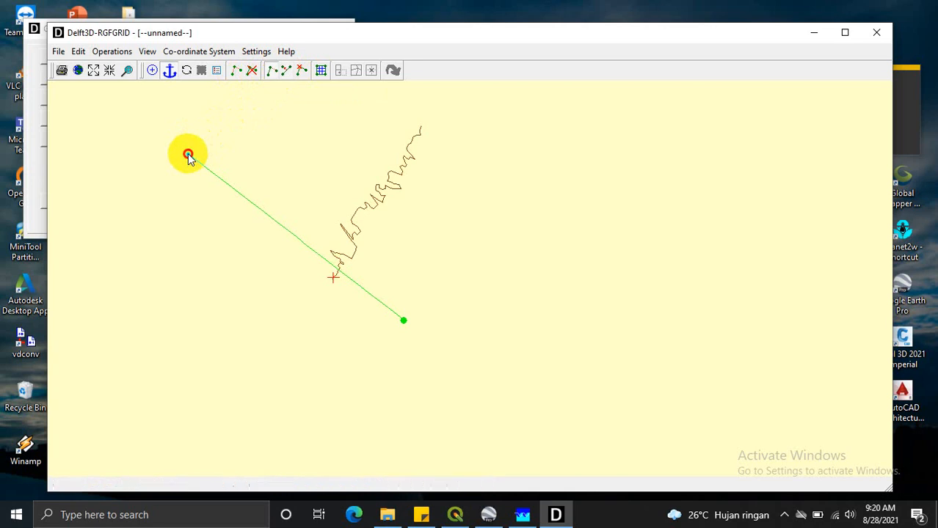
click(282, 72)
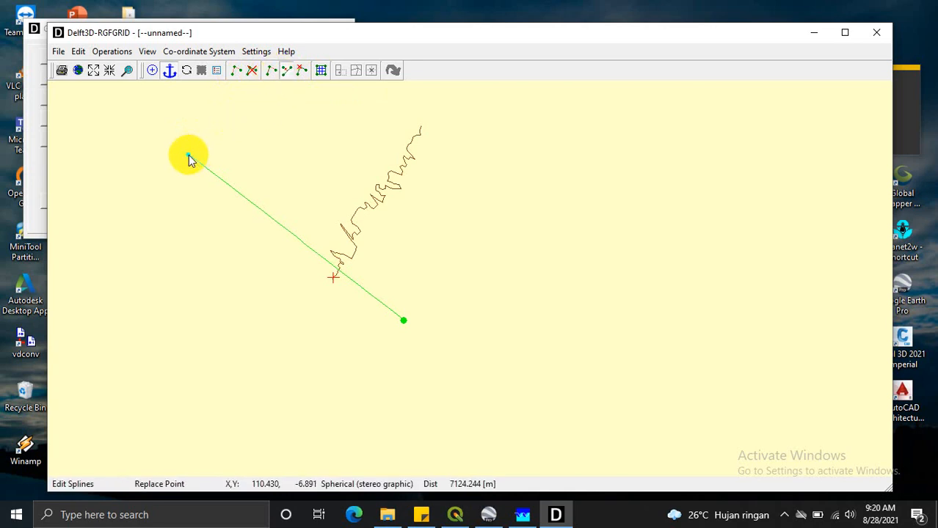
click(188, 155)
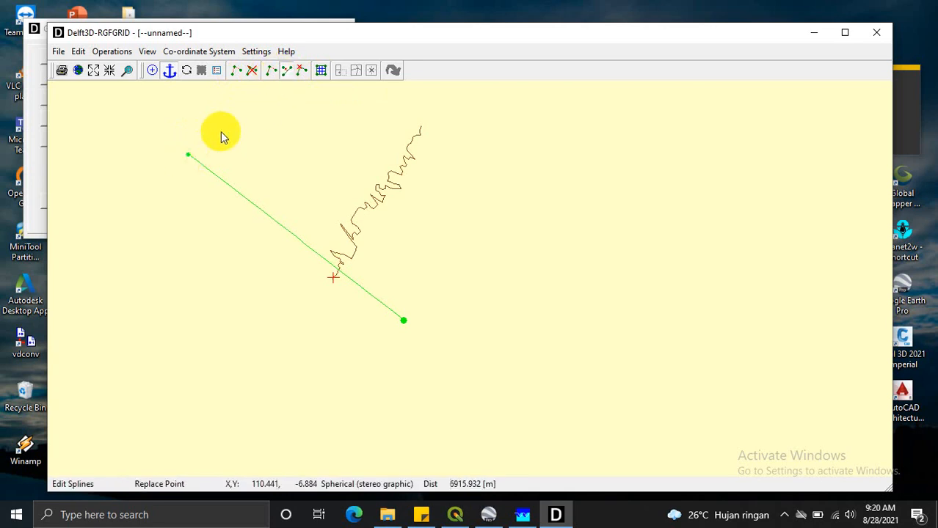
click(290, 75)
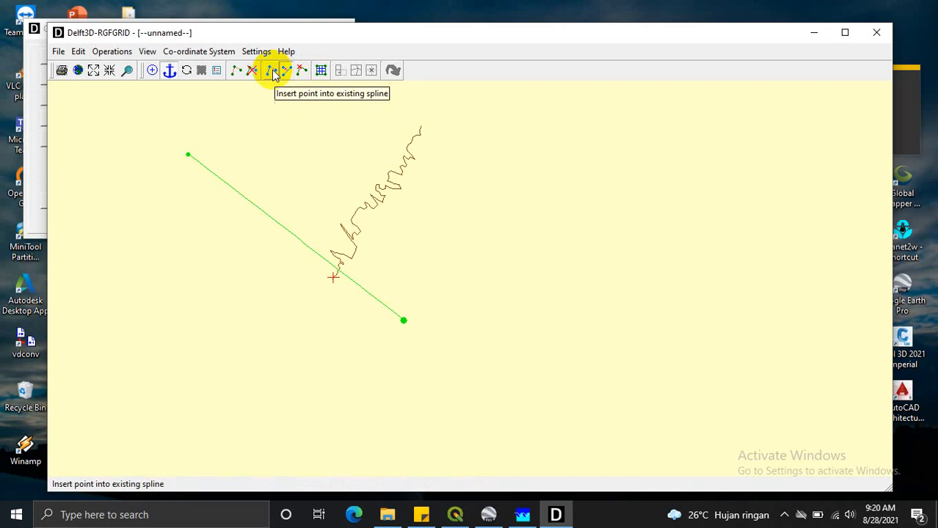
click(185, 157)
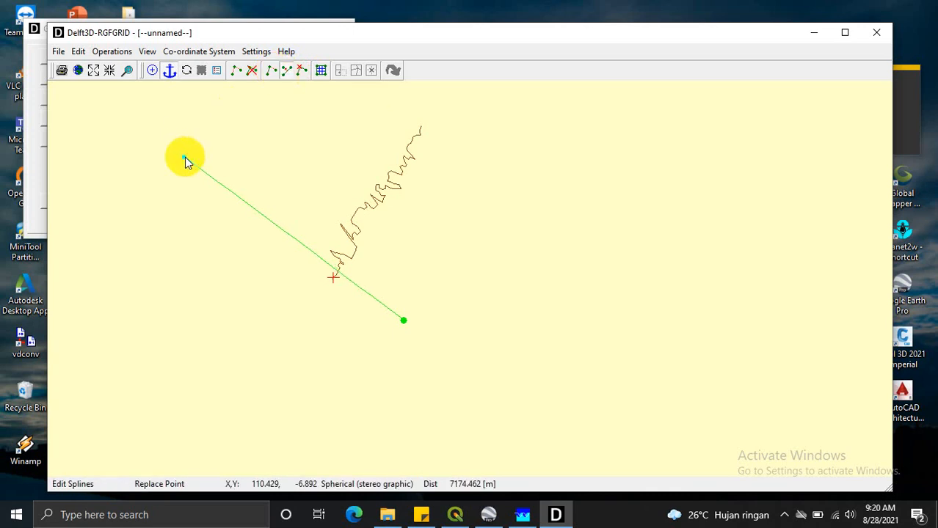
click(180, 161)
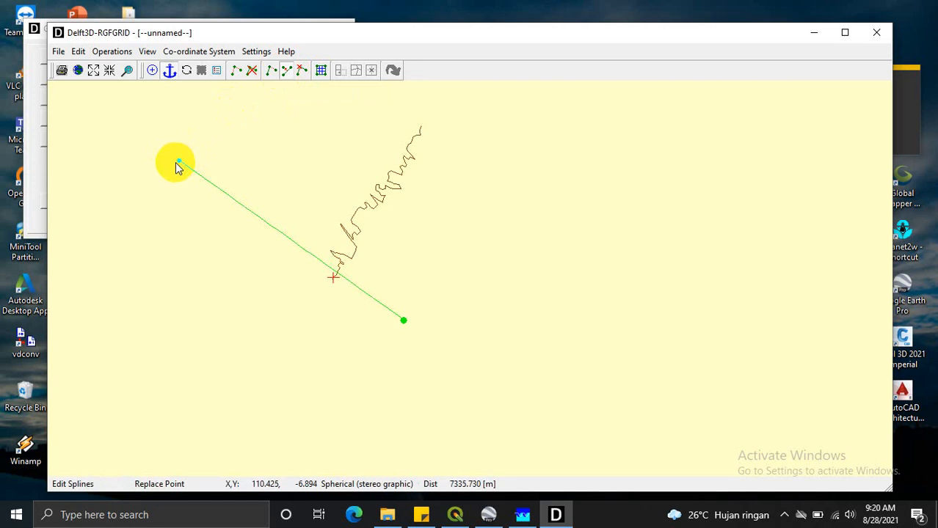
click(175, 162)
scroll(360, 289, down, 5)
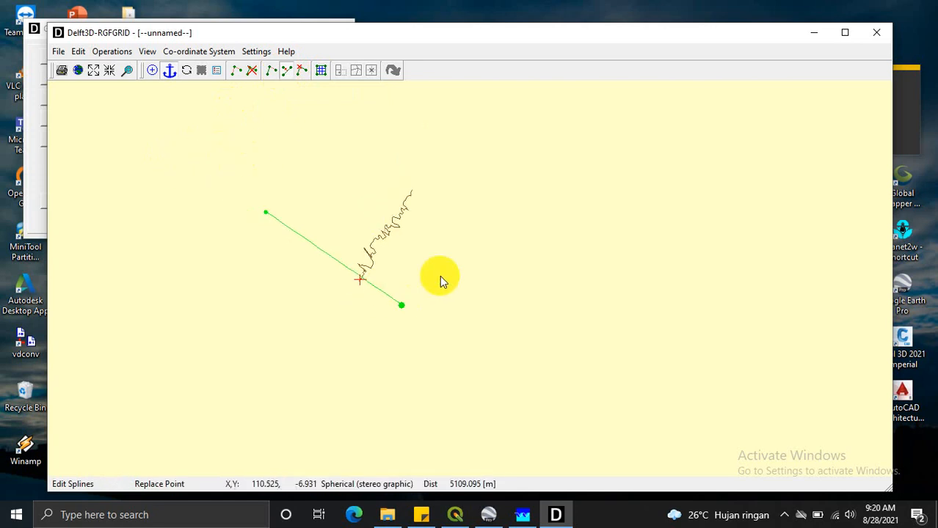
scroll(431, 262, up, 3)
scroll(398, 322, down, 2)
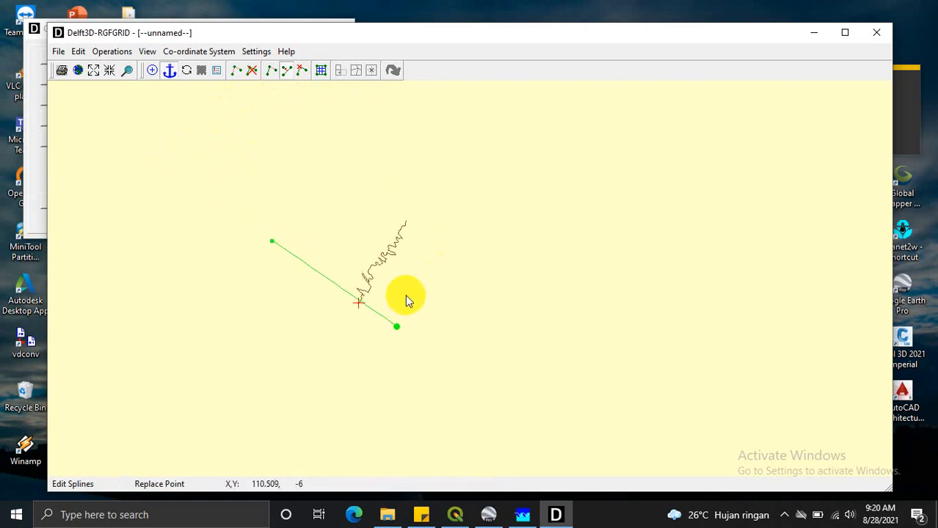
click(237, 71)
scroll(433, 251, up, 1)
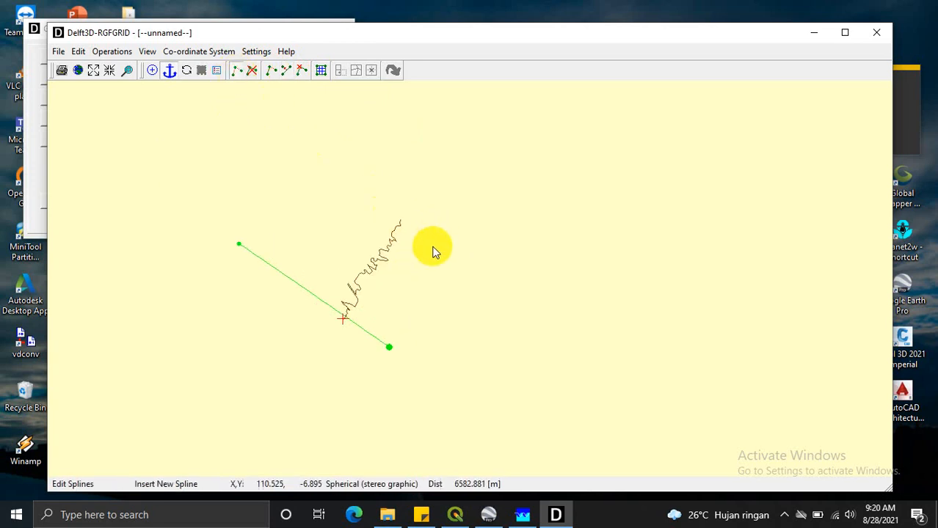
click(457, 264)
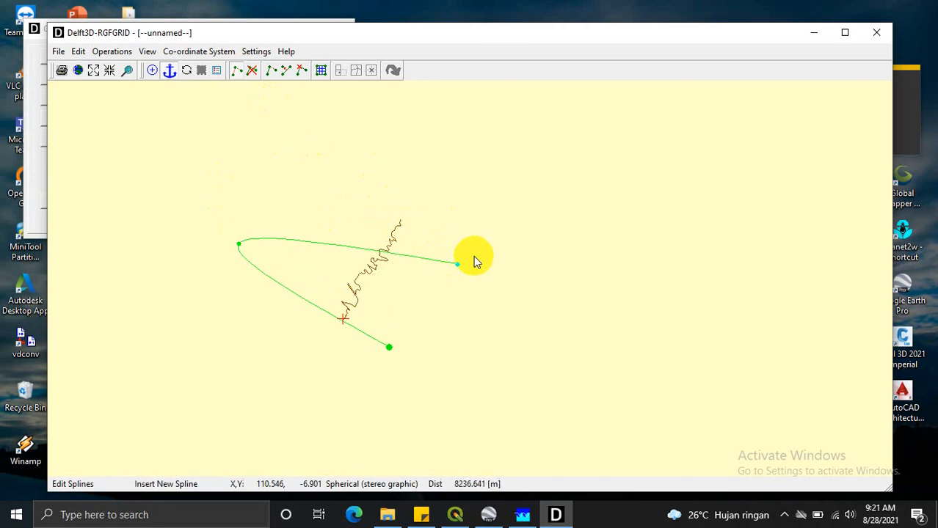
click(251, 72)
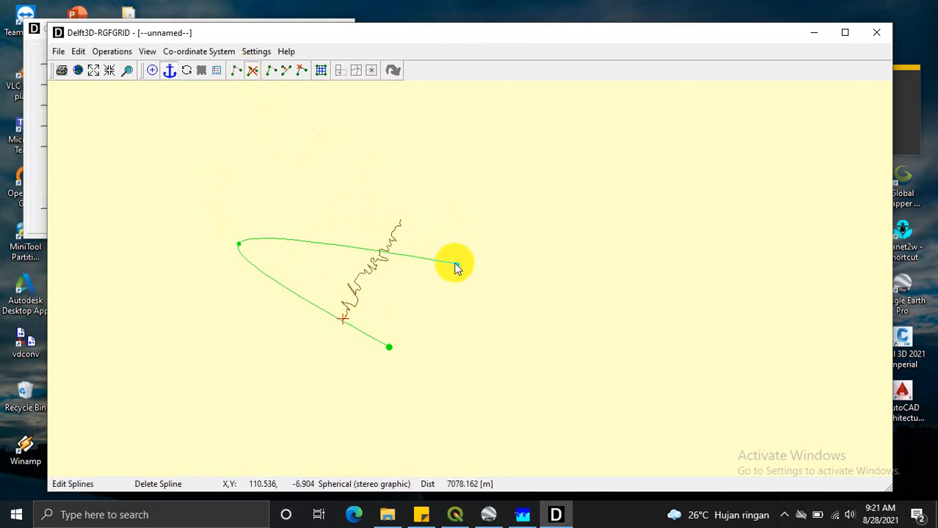
click(301, 71)
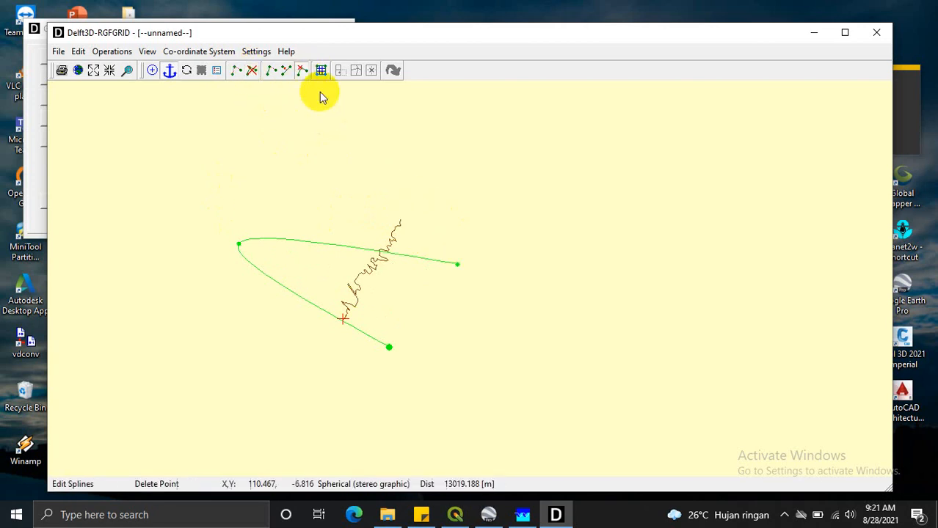
click(456, 264)
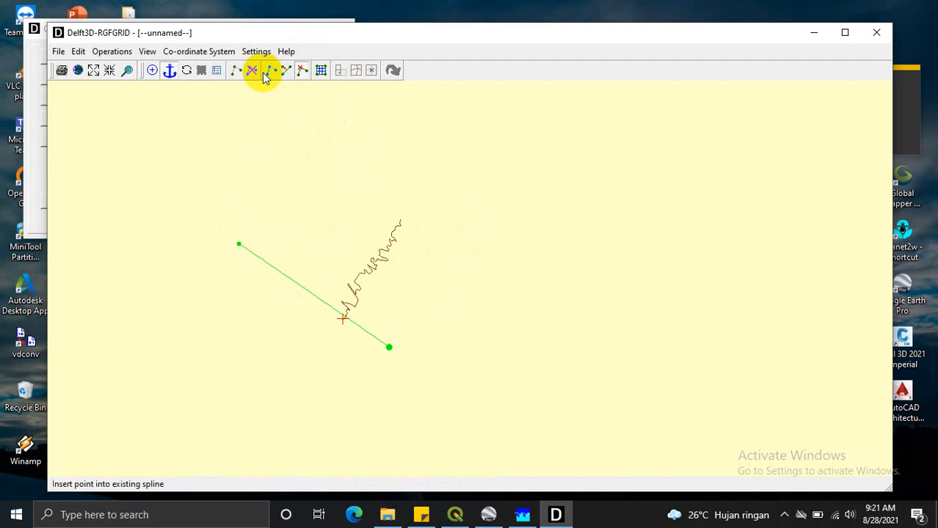
Draw a second two-point spline from sea to inland across the land boundary's northern end, roughly parallel to the first spline
click(237, 70)
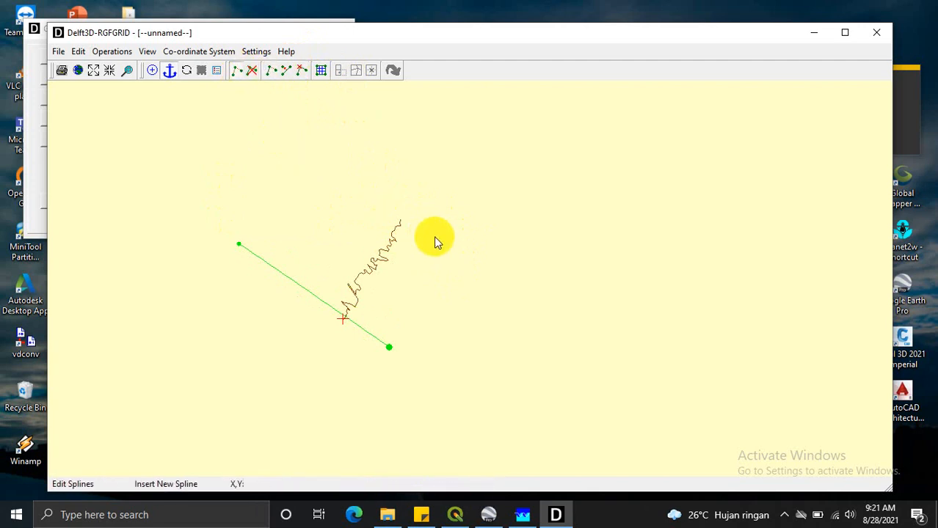
click(448, 257)
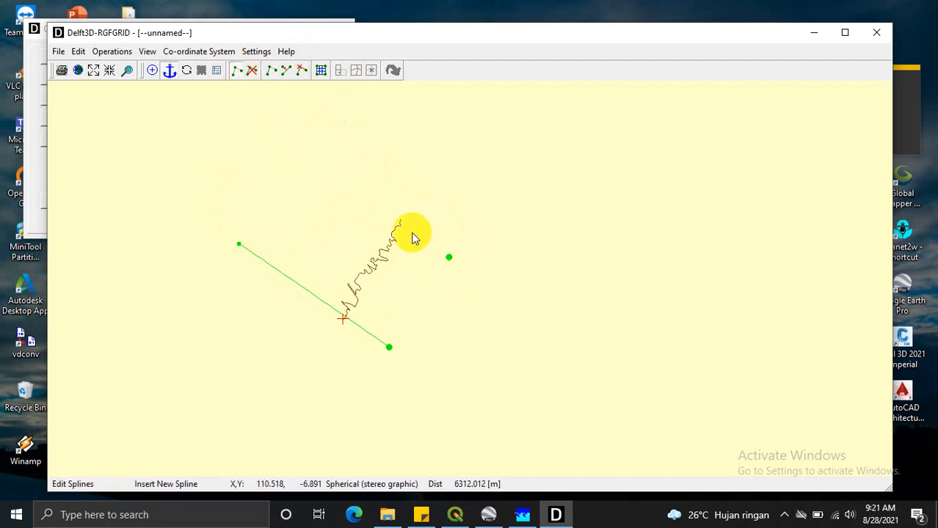
click(308, 166)
scroll(402, 256, up, 7)
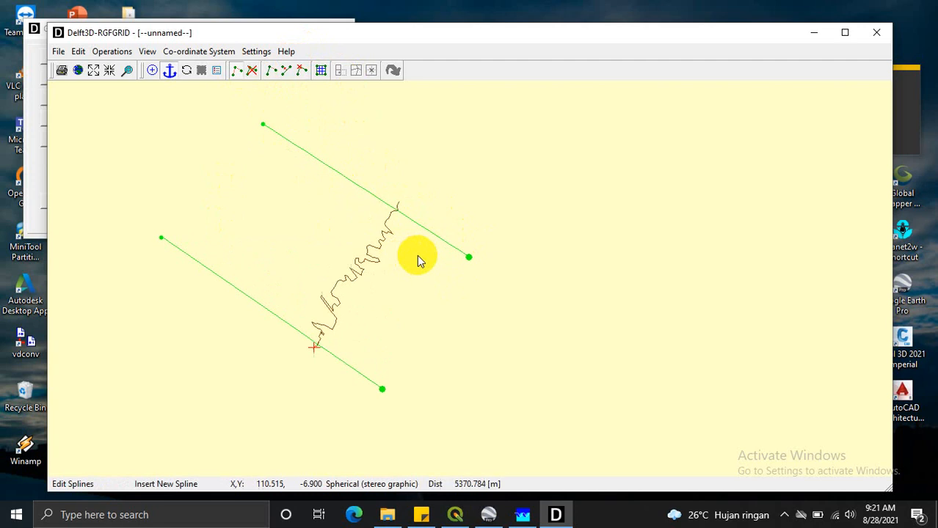
scroll(421, 256, down, 5)
scroll(423, 257, down, 2)
scroll(367, 203, up, 2)
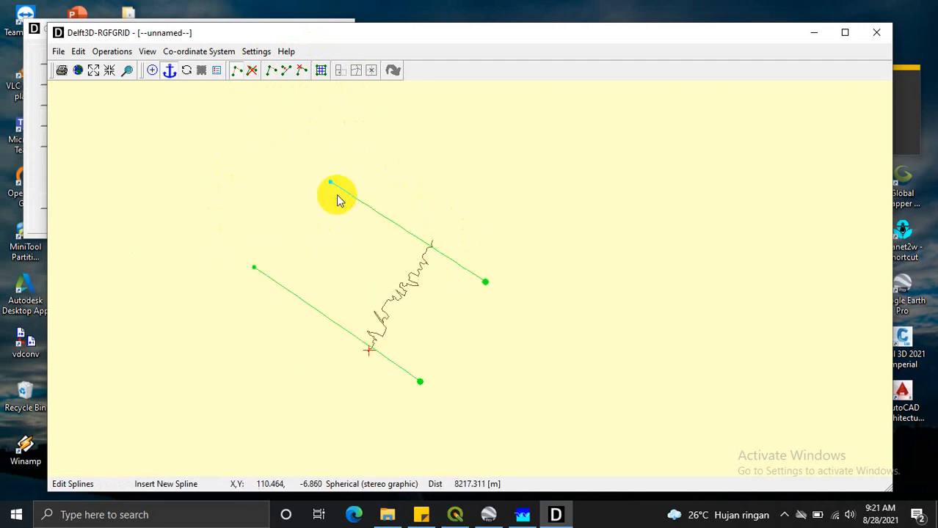
Maximize the window and move the northern spline's seaward end point out to about 7,250 m from the anchor
click(844, 33)
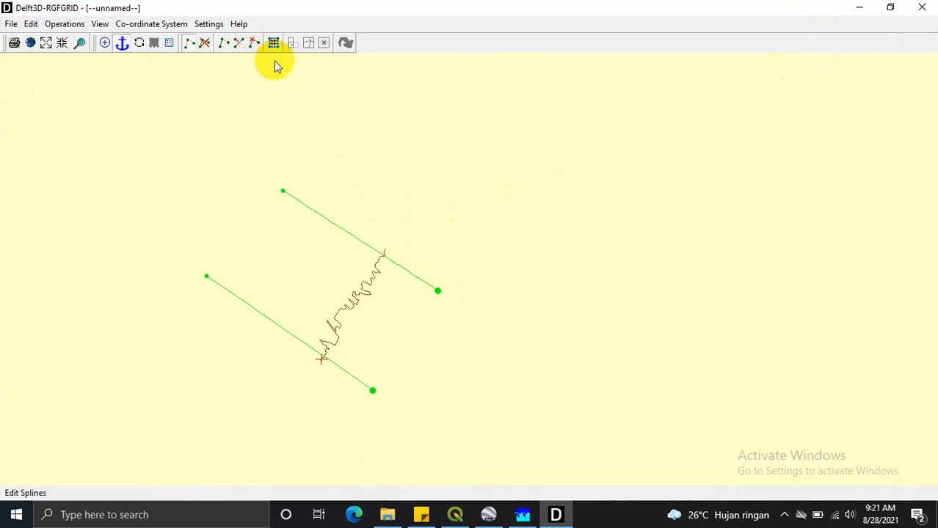
click(239, 44)
click(437, 291)
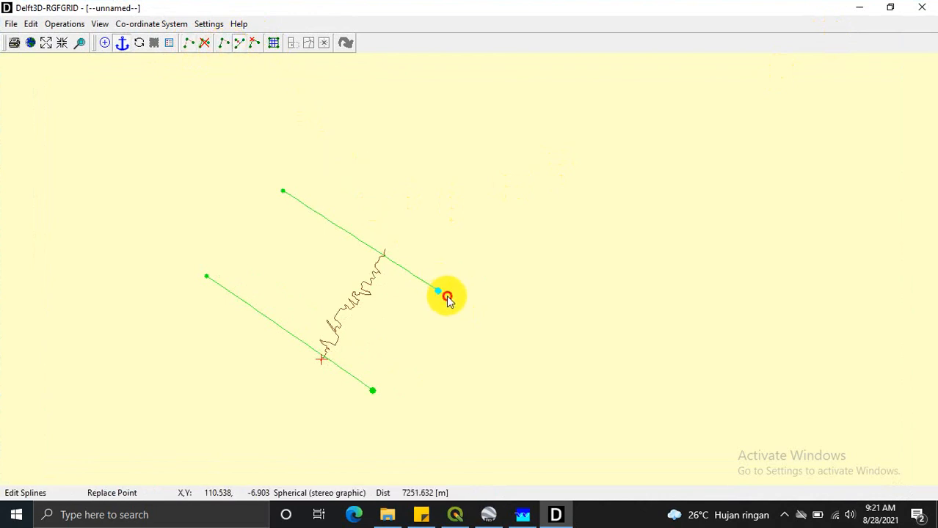
click(446, 296)
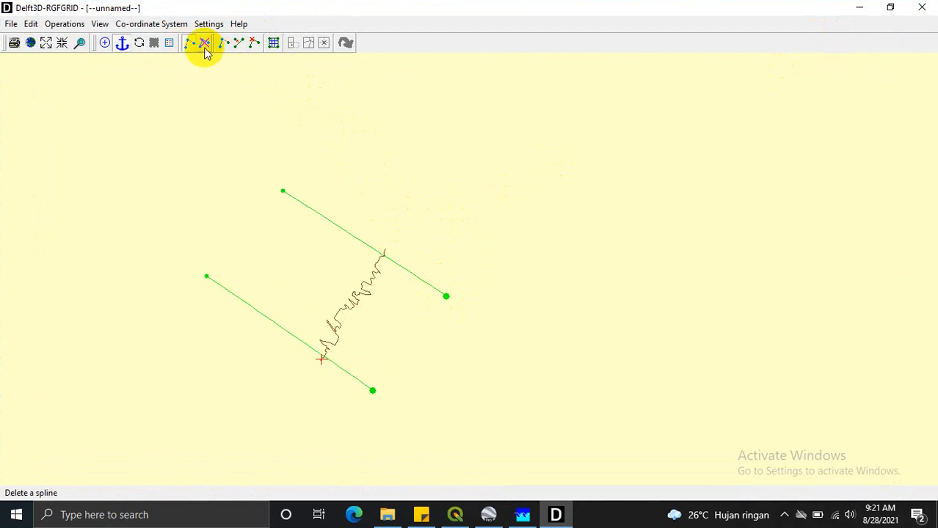
Try to draw a new spline linking the inland ends of the two existing splines
click(206, 277)
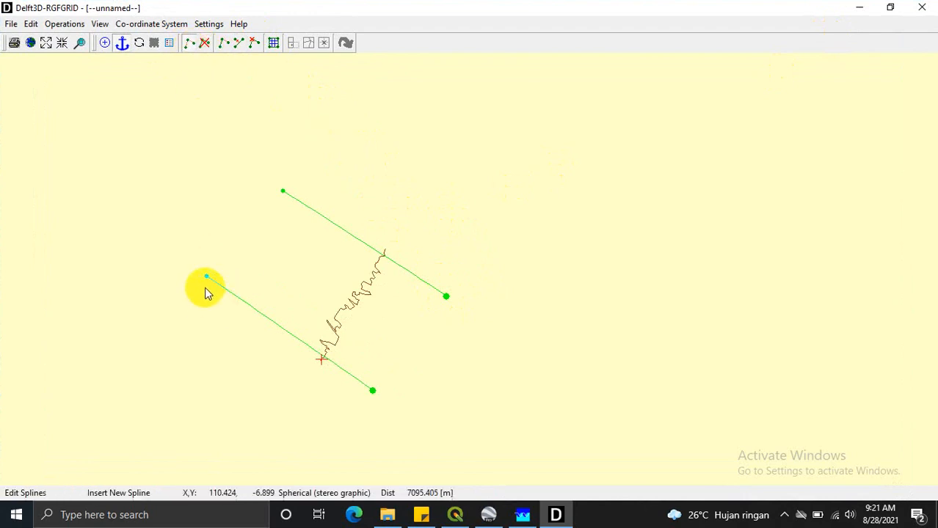
click(205, 290)
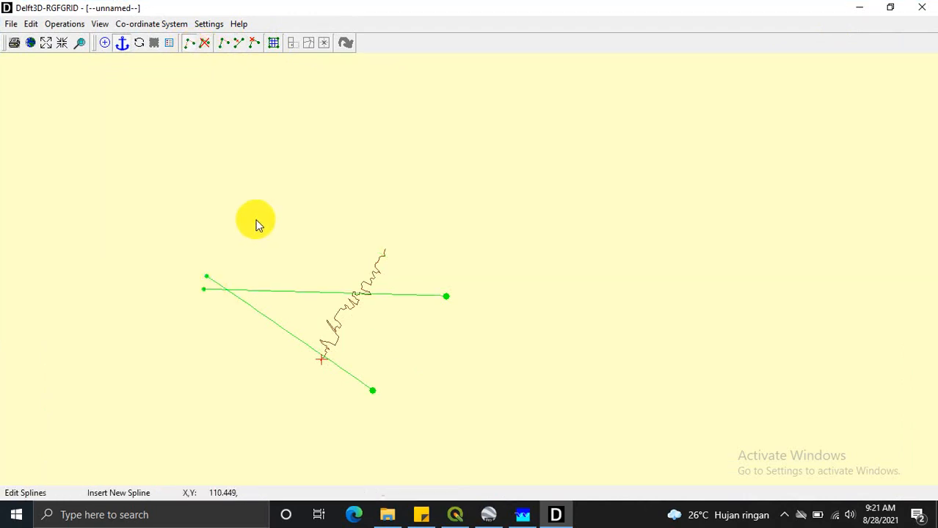
click(204, 291)
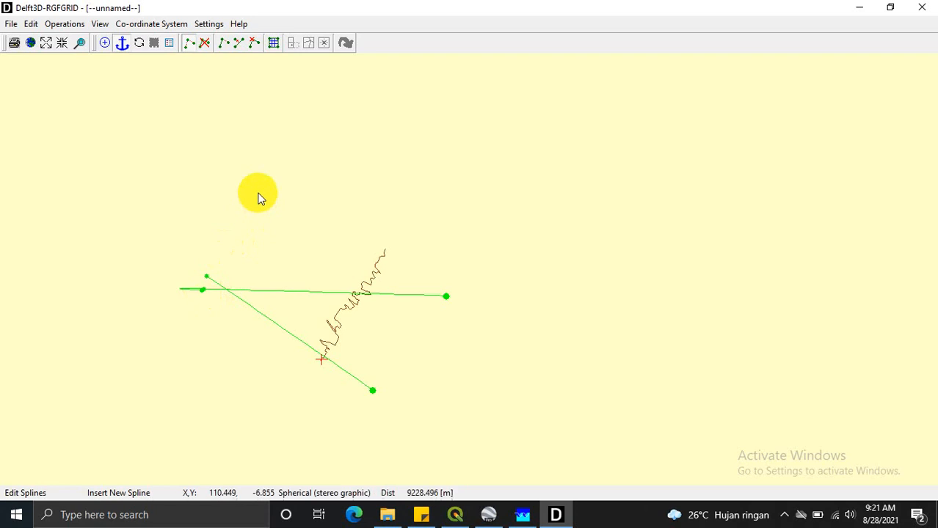
click(278, 182)
right_click(258, 109)
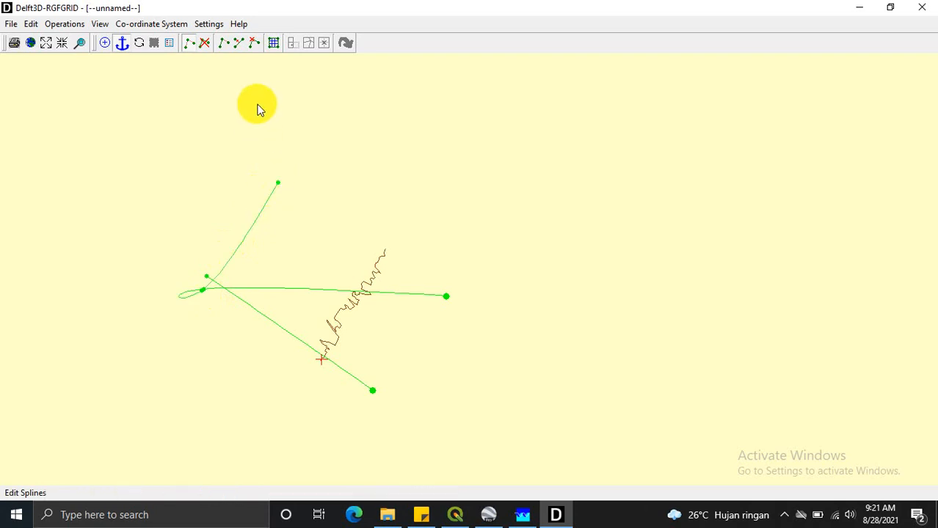
Delete the two stray points added to the inland end of the northern spline
click(254, 43)
click(277, 183)
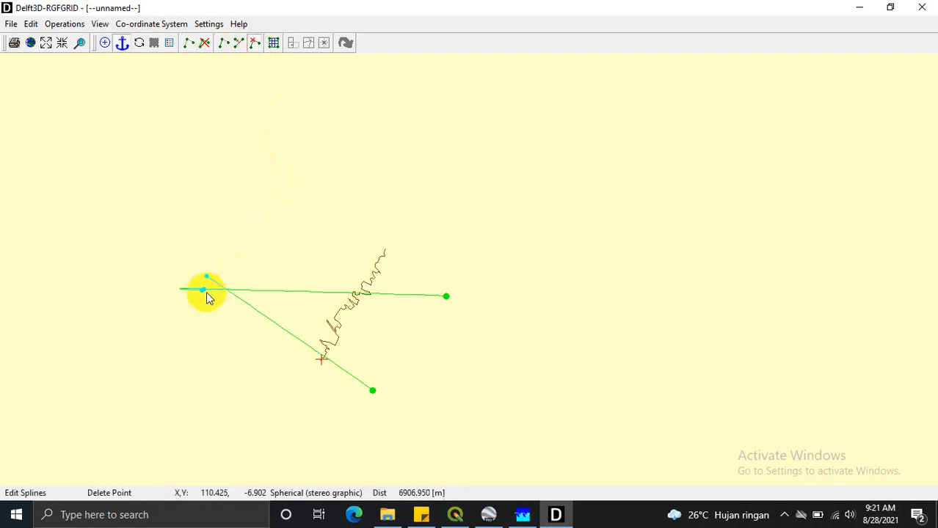
scroll(206, 289, up, 2)
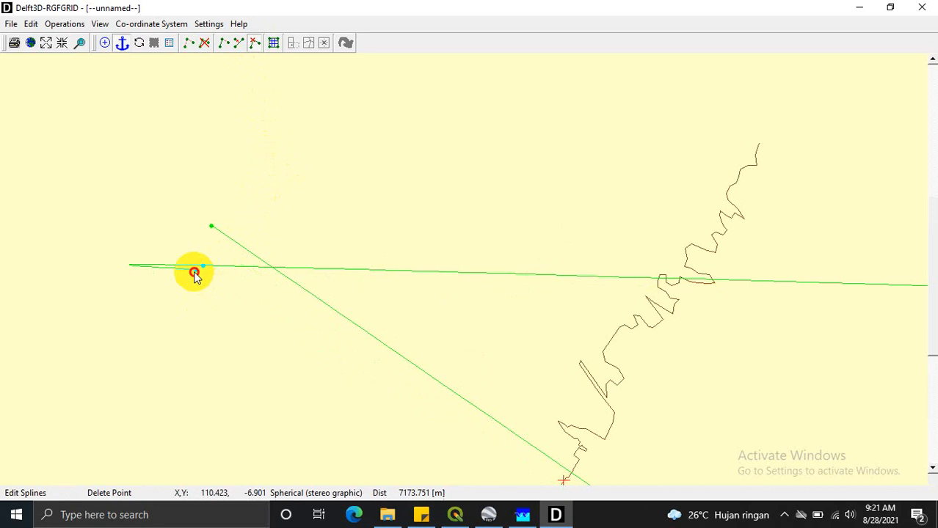
click(193, 270)
Move the northern spline's inland end point to about 9,100 m from the anchor, making it parallel to the southern spline
click(236, 46)
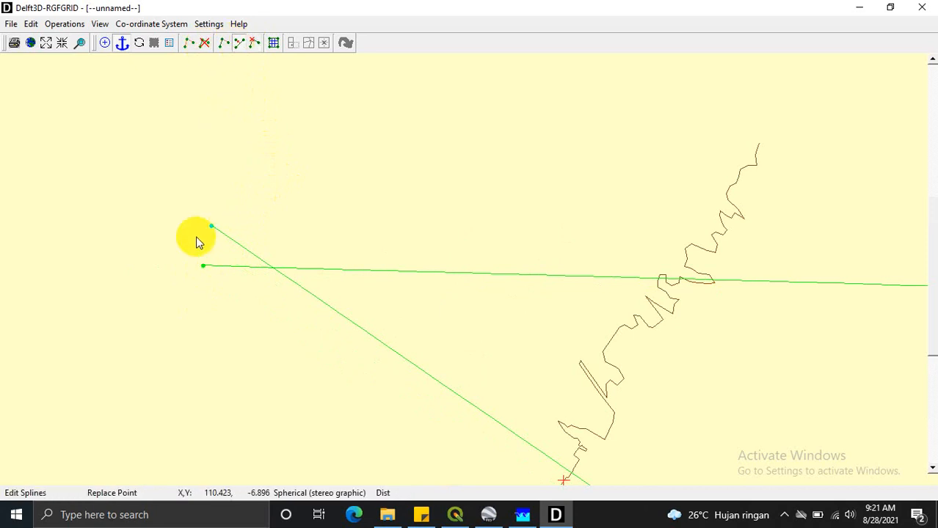
scroll(220, 253, down, 3)
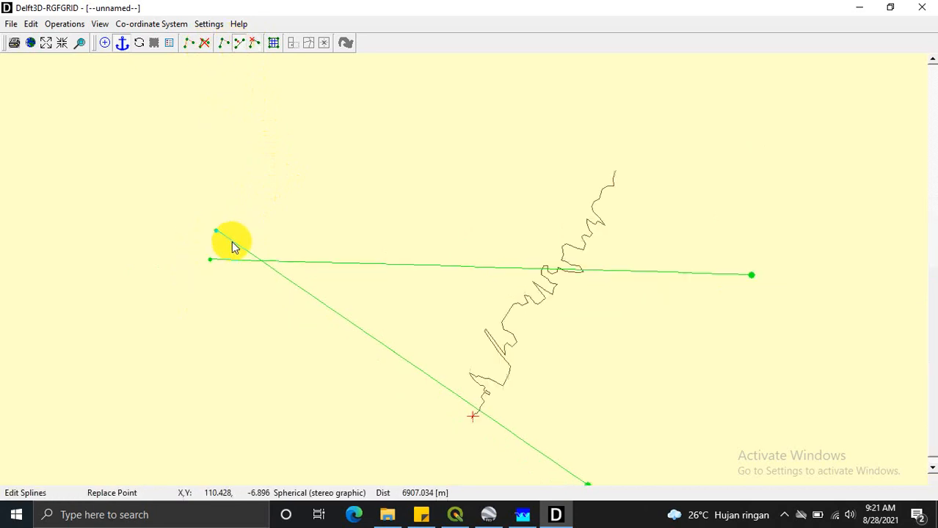
click(334, 99)
scroll(345, 151, down, 2)
scroll(349, 108, up, 1)
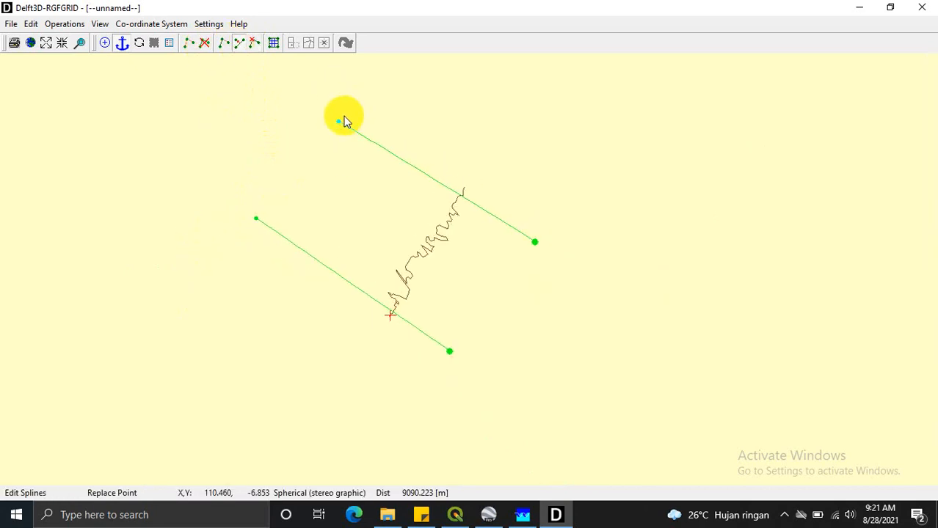
click(343, 115)
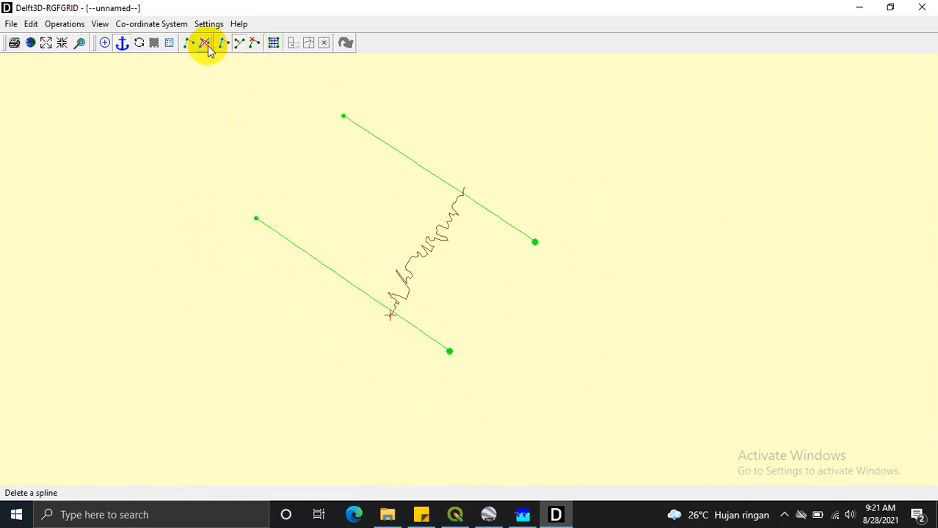
Close the domain outline with two-point splines crossing both existing splines, one near their inland ends and one near their seaward ends
right_click(294, 98)
right_click(294, 99)
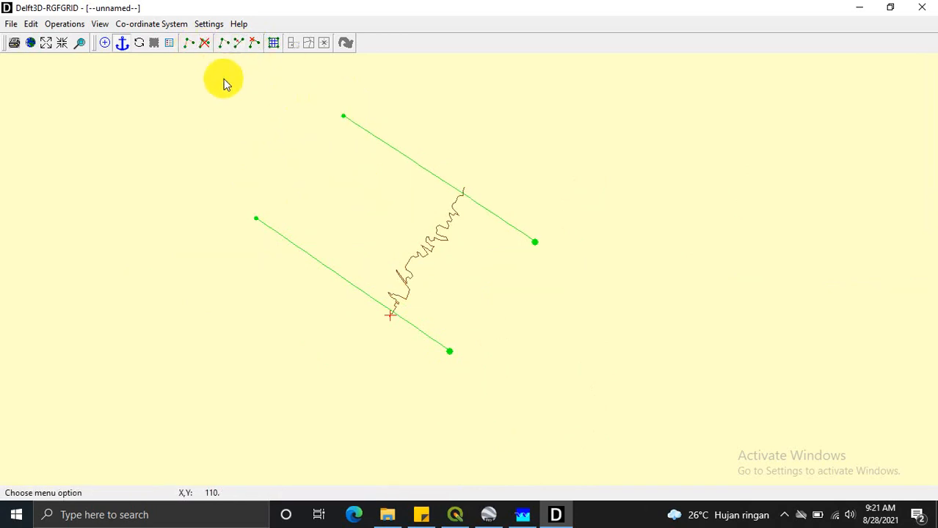
click(188, 42)
click(255, 229)
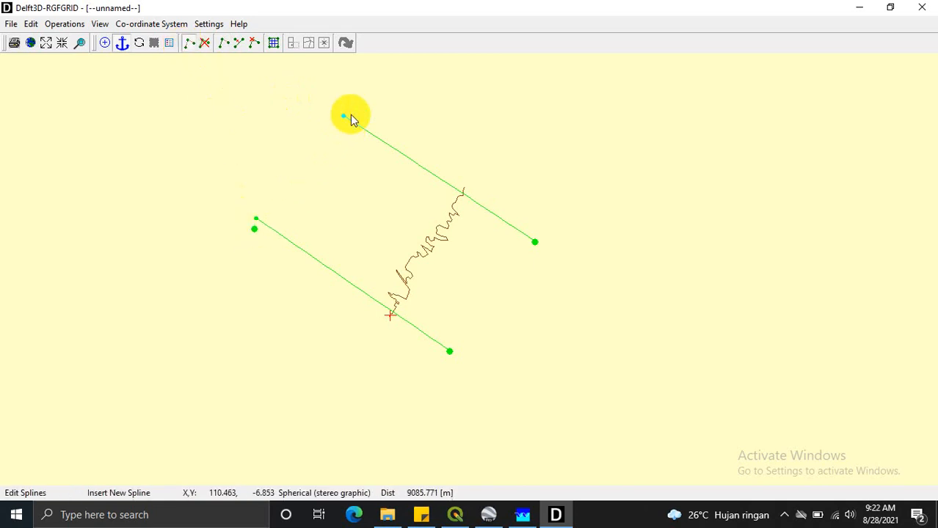
click(439, 353)
click(528, 222)
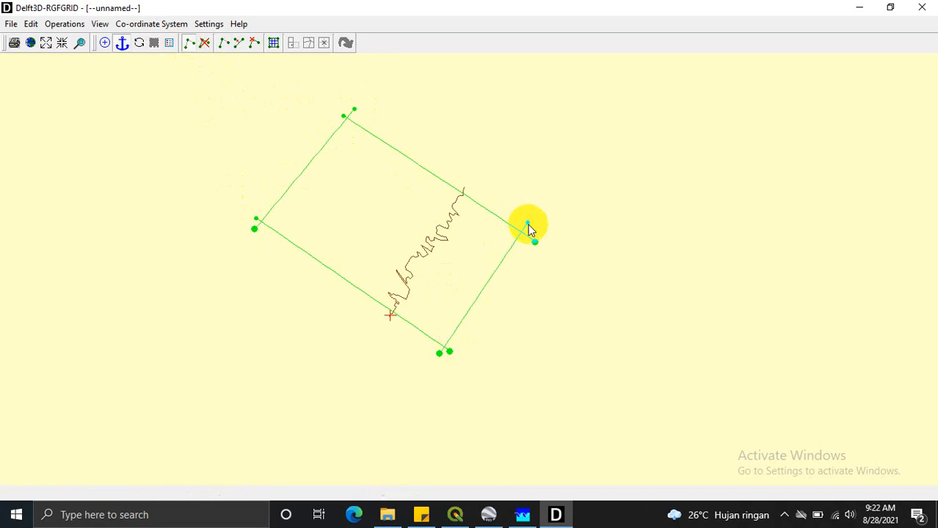
scroll(508, 194, up, 1)
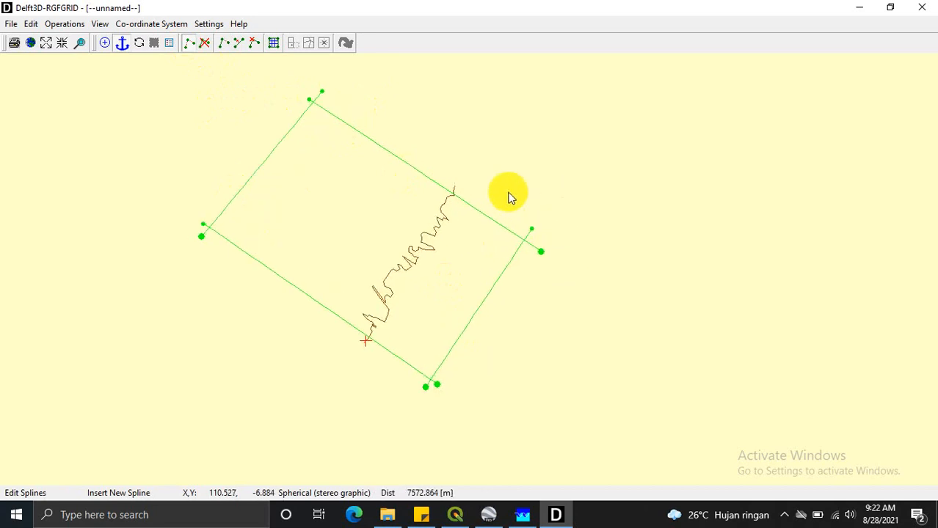
scroll(513, 198, down, 1)
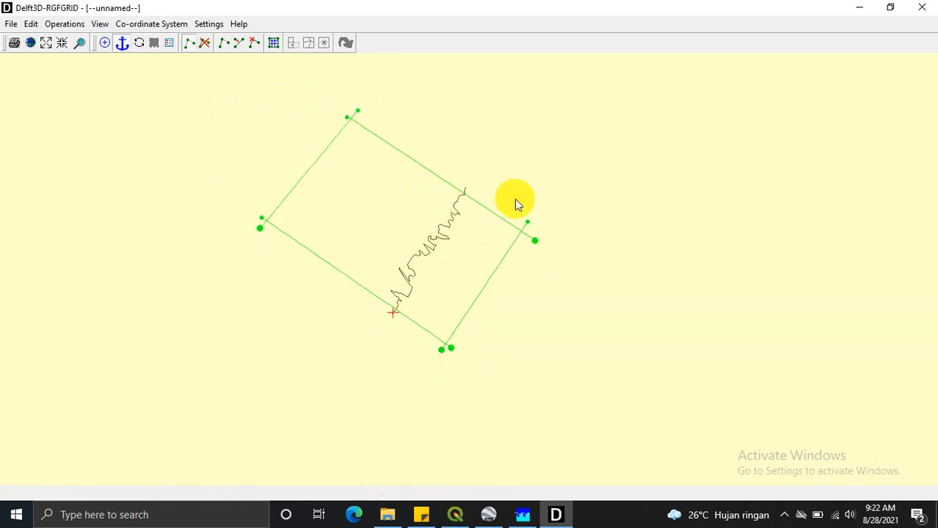
scroll(514, 198, up, 1)
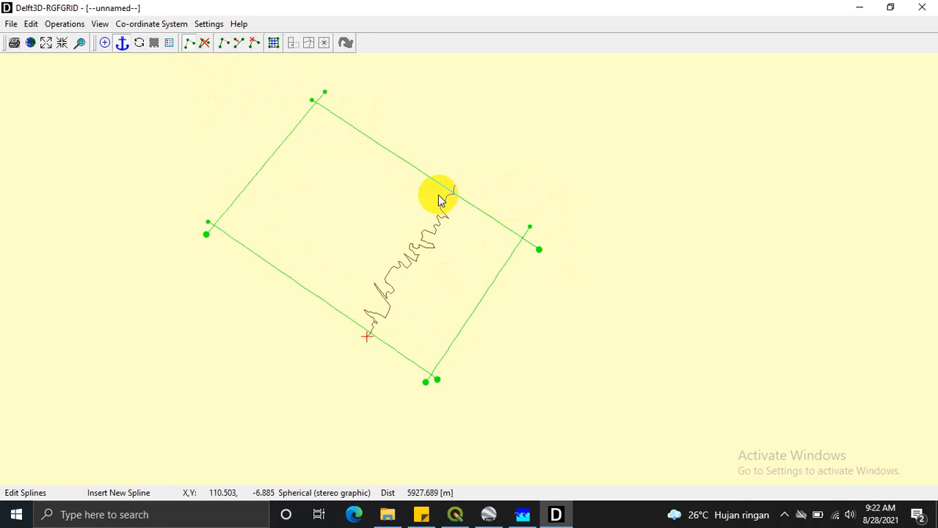
scroll(491, 233, down, 4)
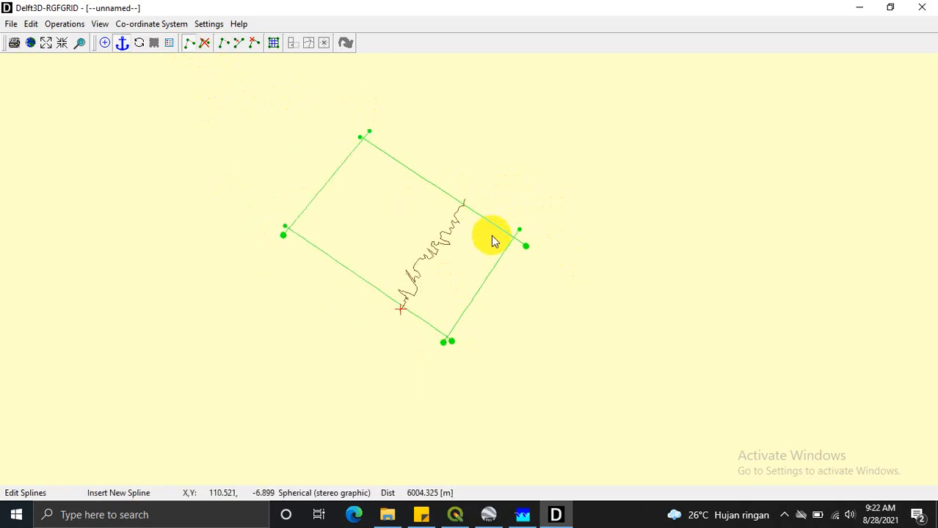
click(188, 44)
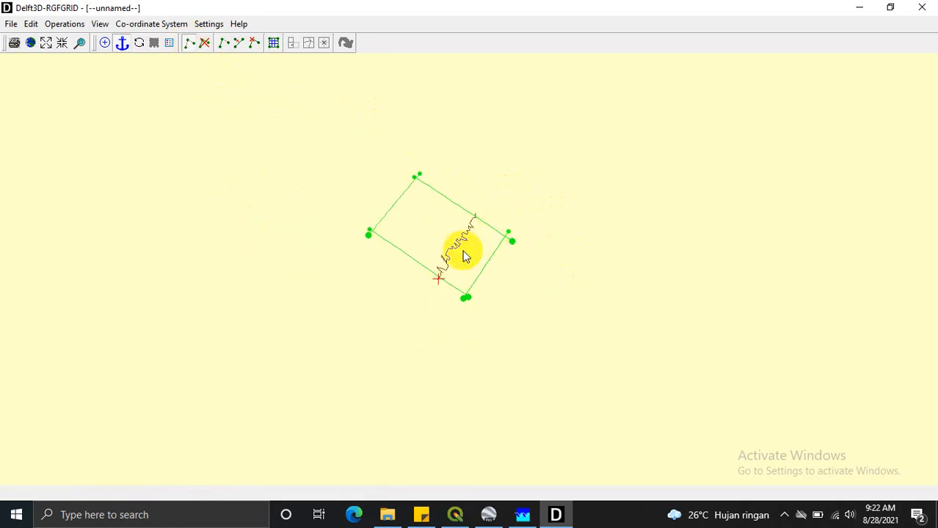
click(498, 283)
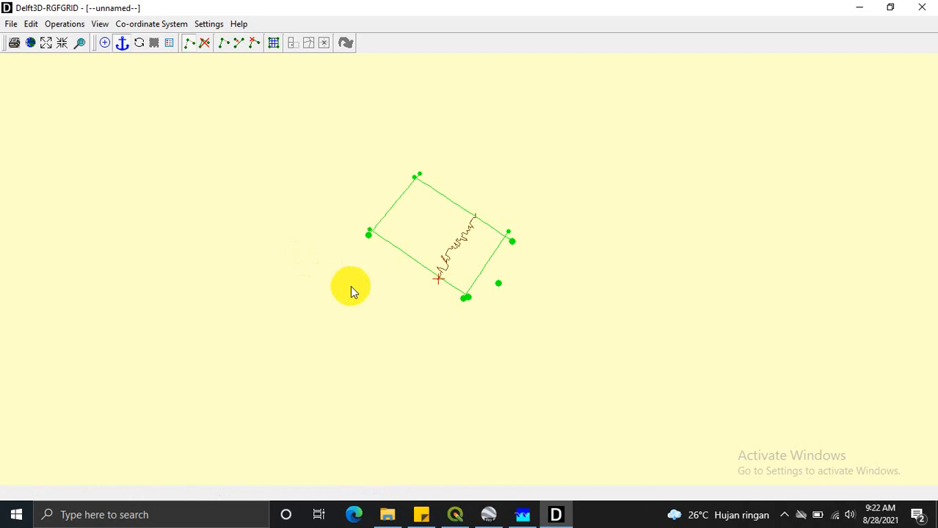
click(348, 271)
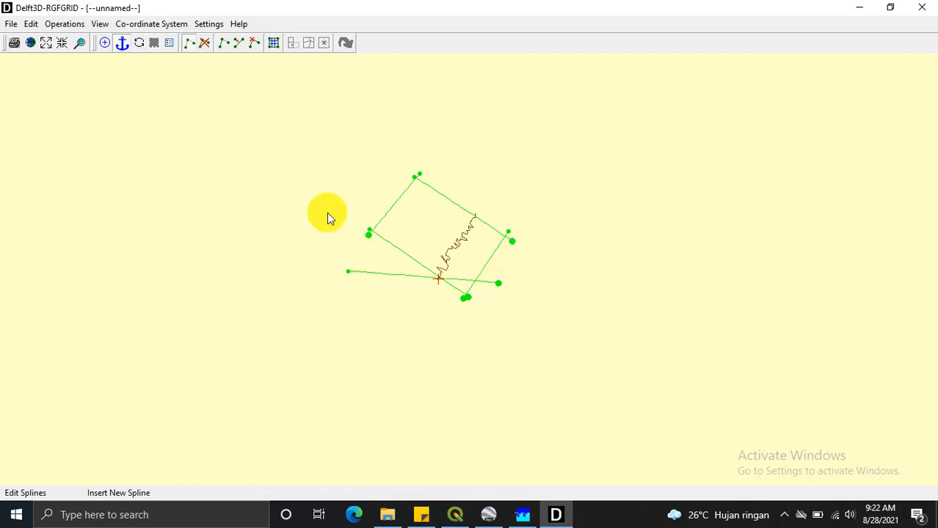
click(205, 44)
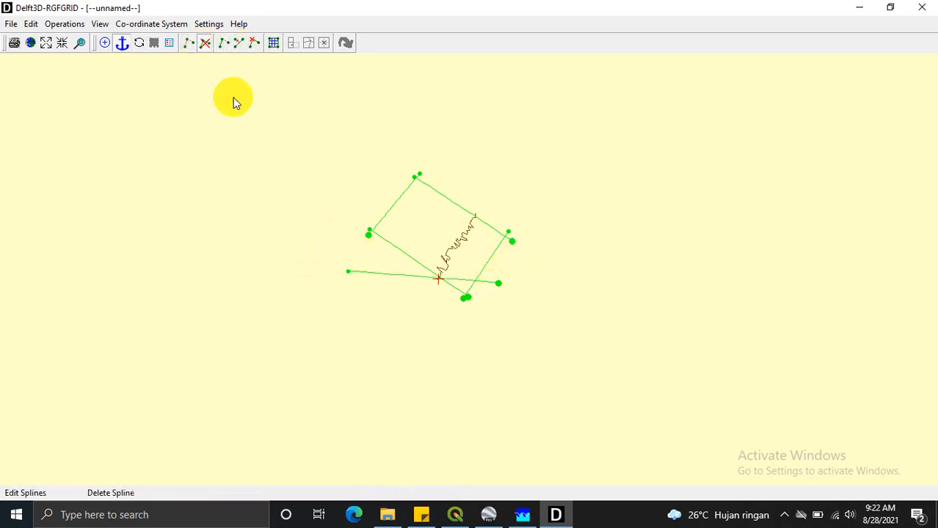
click(349, 273)
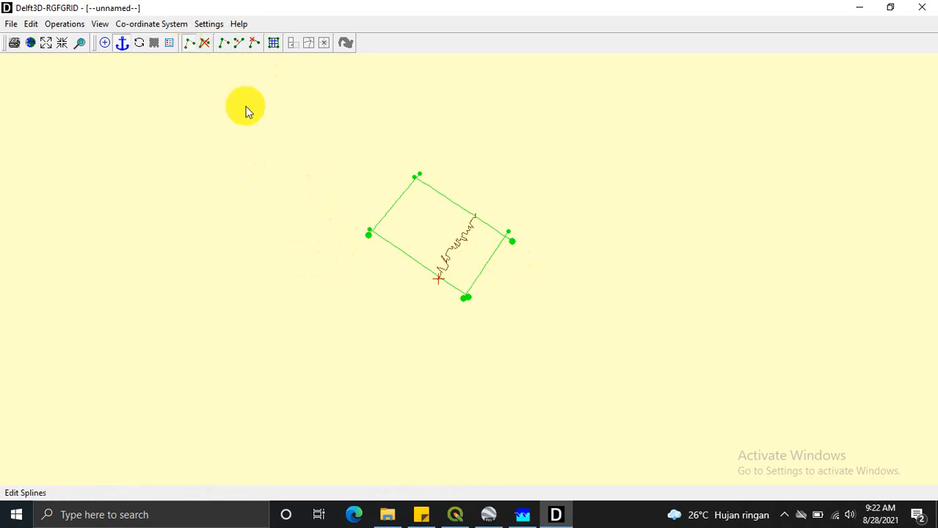
Draw two separate straight splines northeast of the domain outline, one nearly horizontal and one slanting up toward the northwest
click(749, 187)
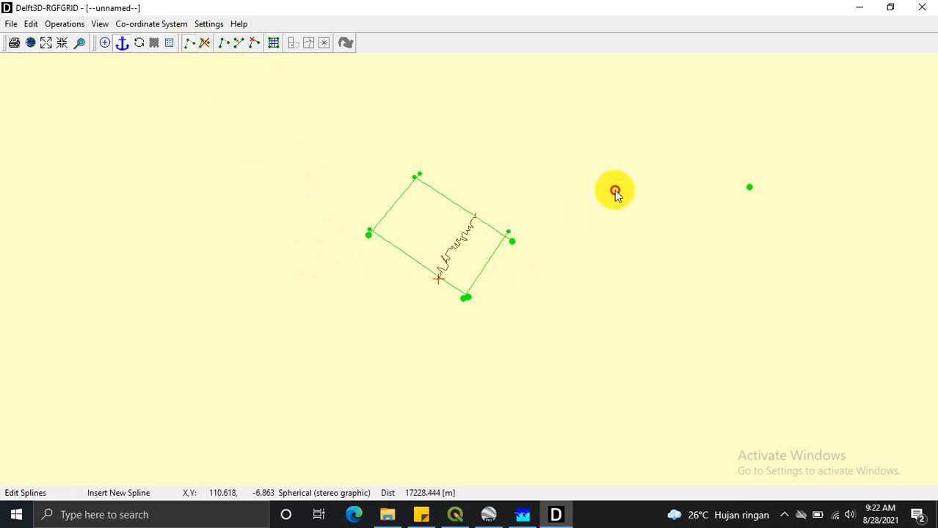
click(763, 167)
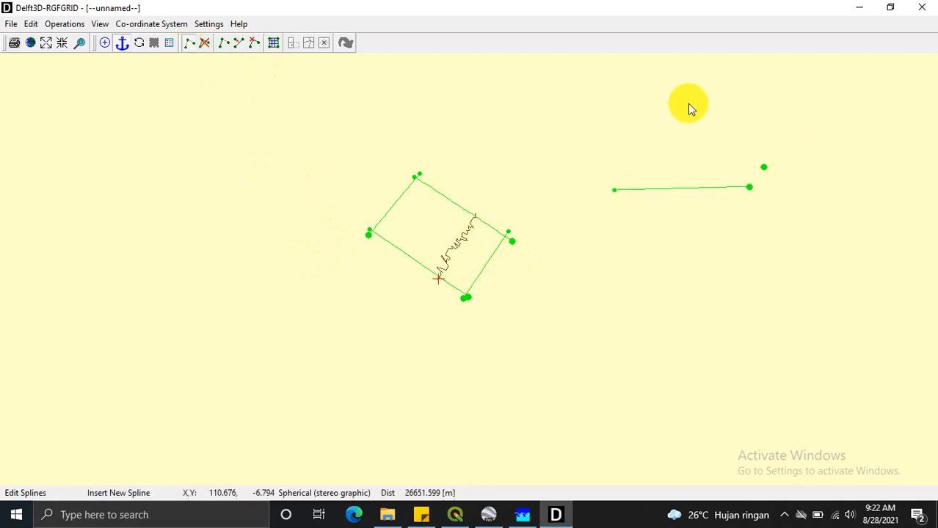
click(695, 65)
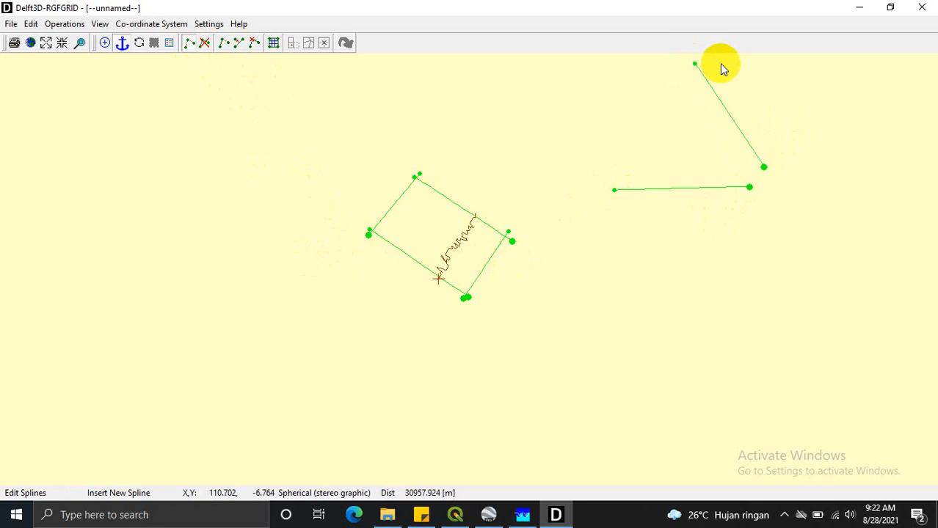
Draw outer and inner curved splines crossing both straight splines northeast of the domain, and add two straight splines crossing both curves between them
click(626, 200)
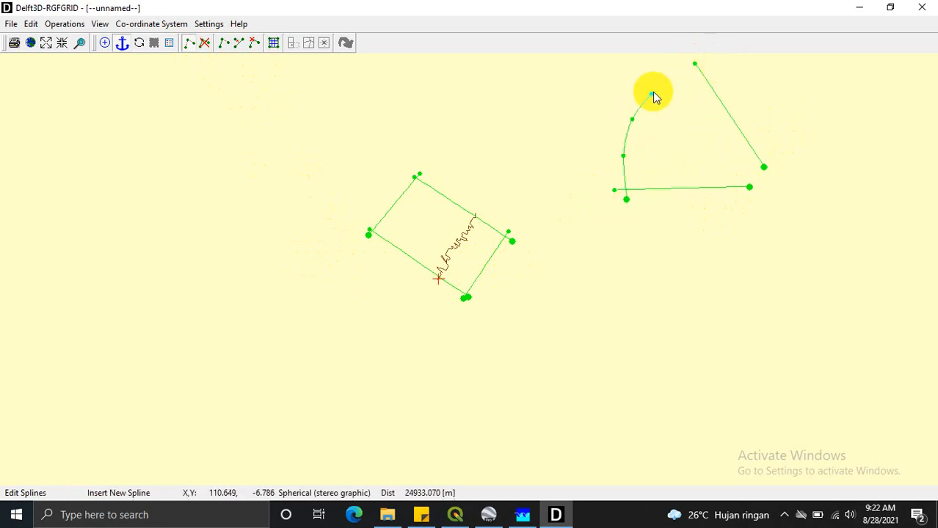
click(679, 78)
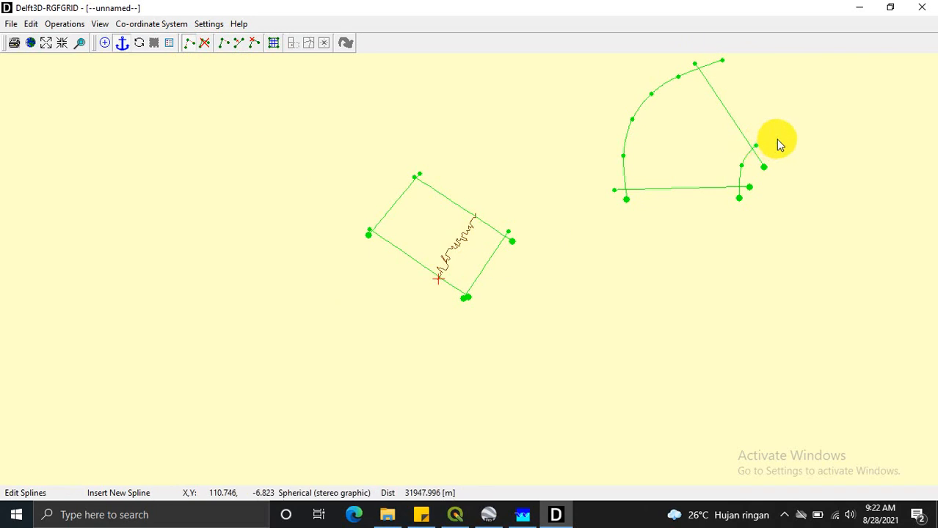
click(612, 118)
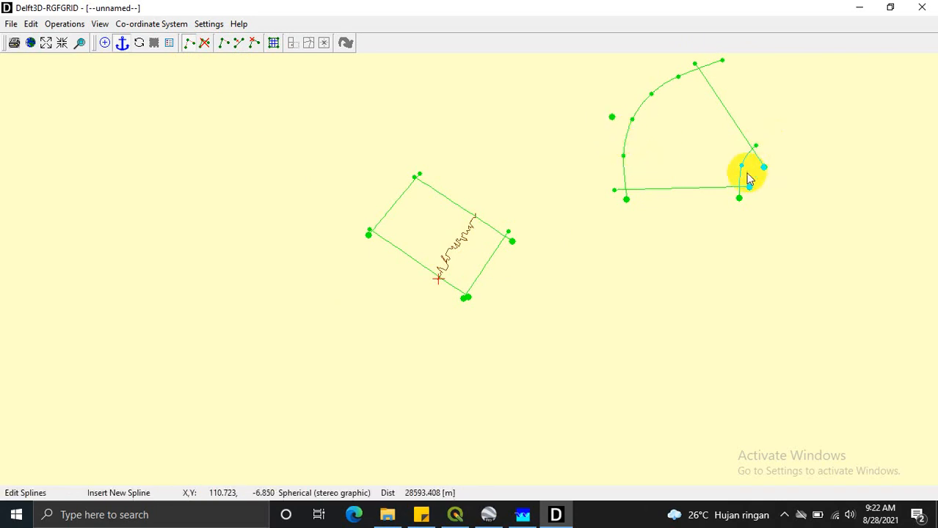
click(746, 171)
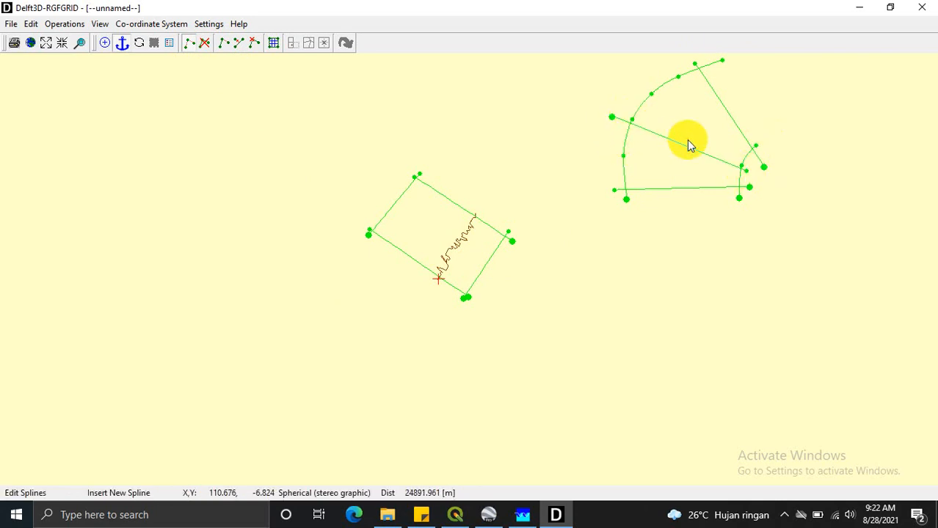
click(624, 101)
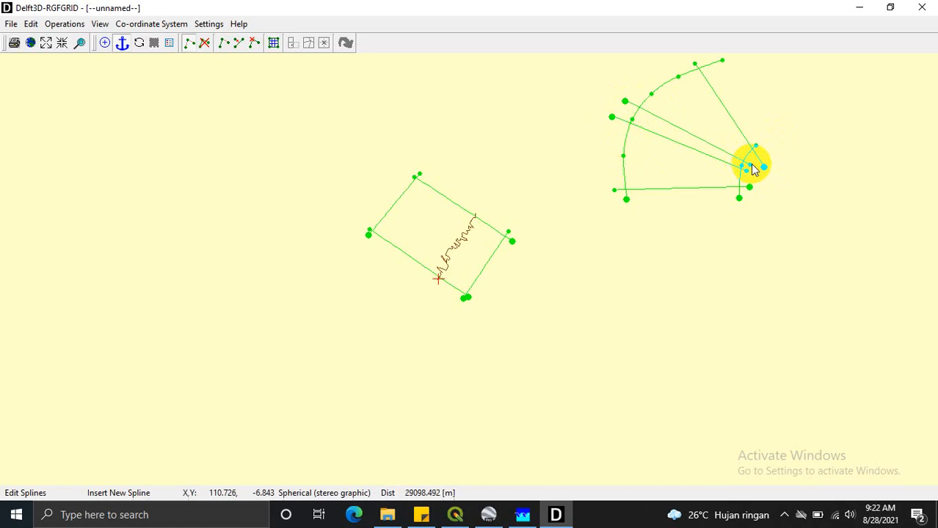
click(749, 166)
Draw two intermediate four-point curved splines just outside the inner arc, each crossing all the straight splines of the fan
click(720, 199)
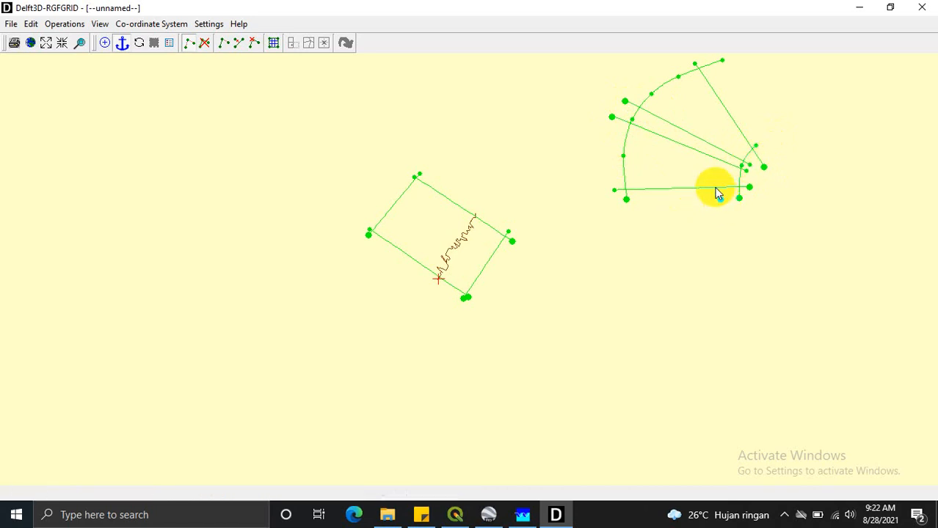
click(713, 170)
click(723, 140)
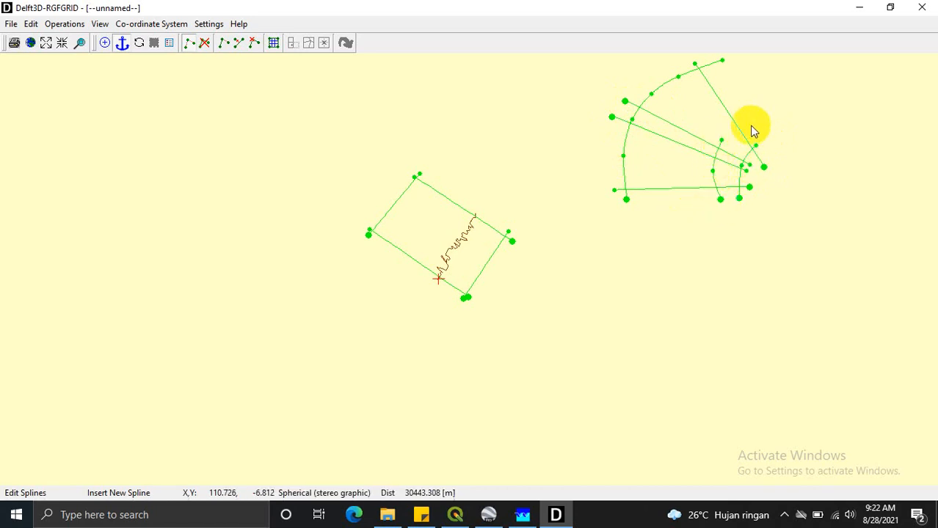
click(706, 197)
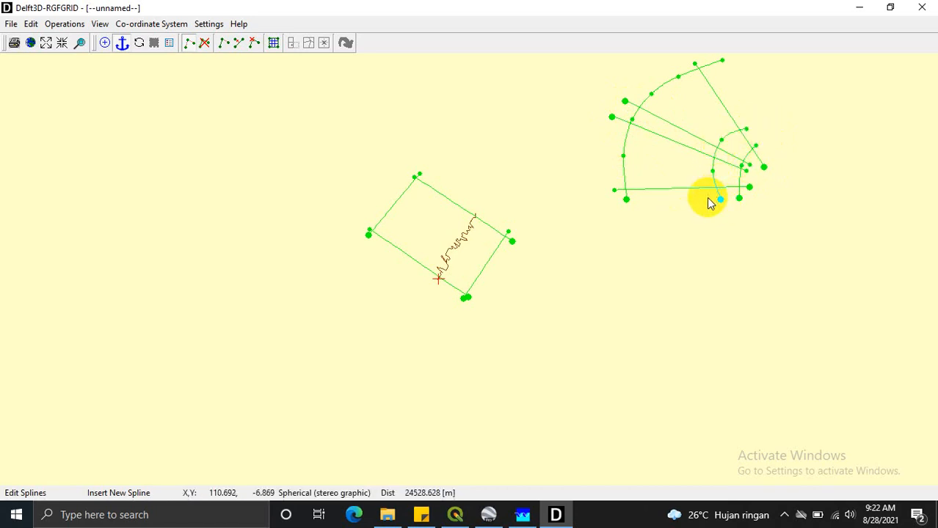
click(700, 159)
click(705, 136)
click(739, 115)
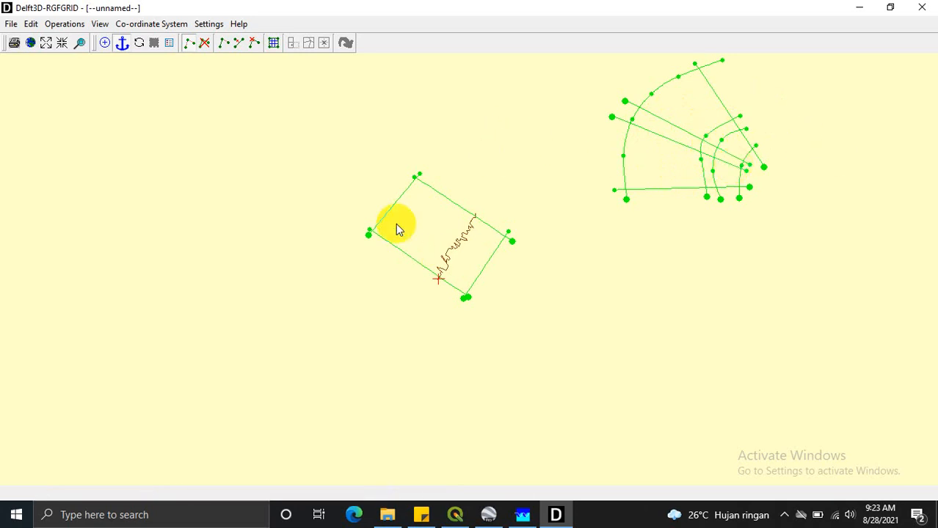
Delete all the demonstration splines of the fan-shaped outline northeast of the domain
click(205, 43)
click(728, 144)
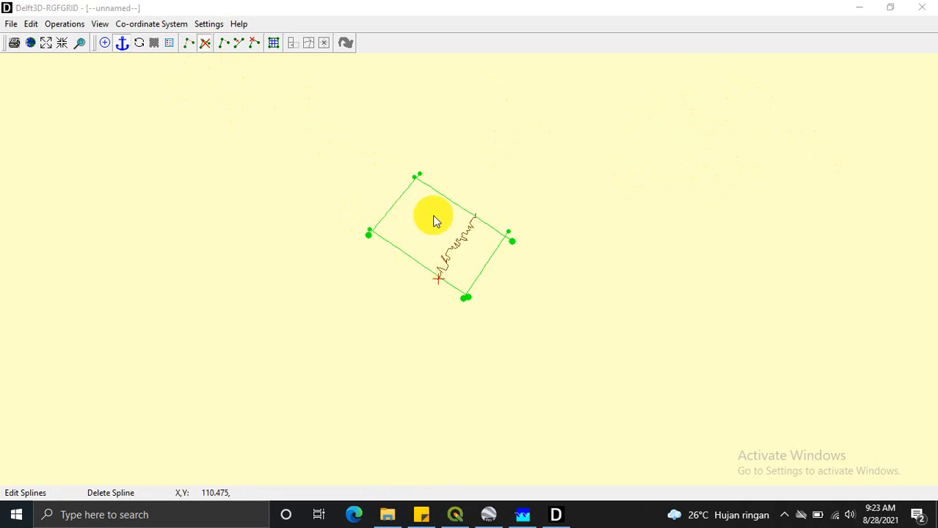
Export the four domain splines with only their fixed points to the Desktop Domain folder under the file name spl
scroll(444, 238, up, 5)
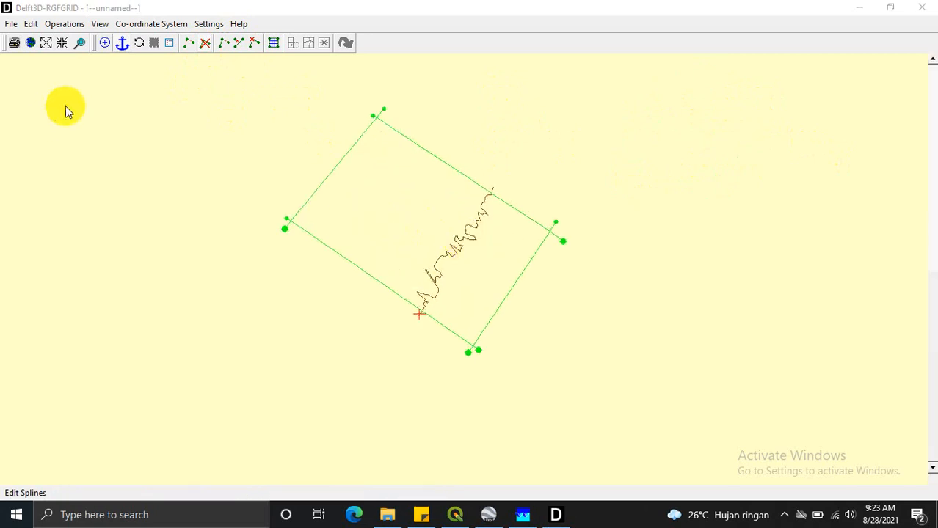
click(11, 25)
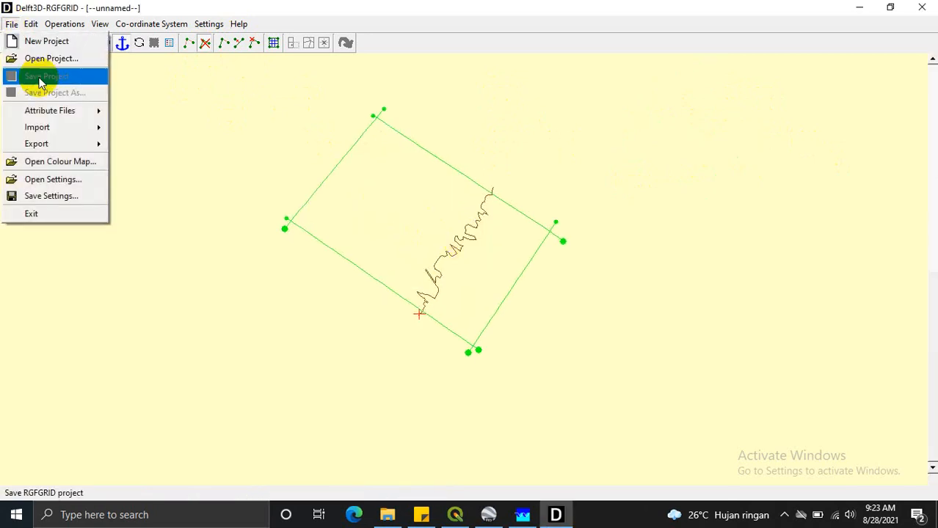
mouse_move(51, 109)
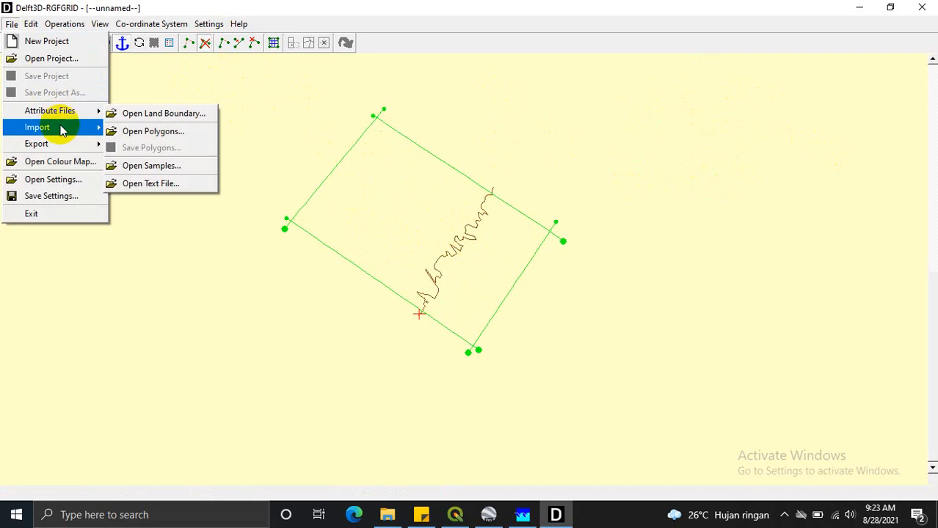
mouse_move(63, 142)
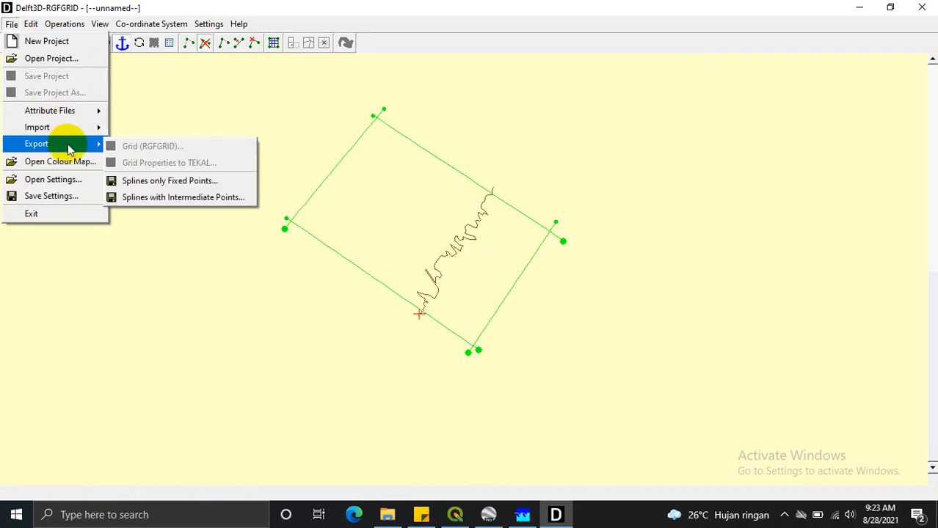
click(157, 180)
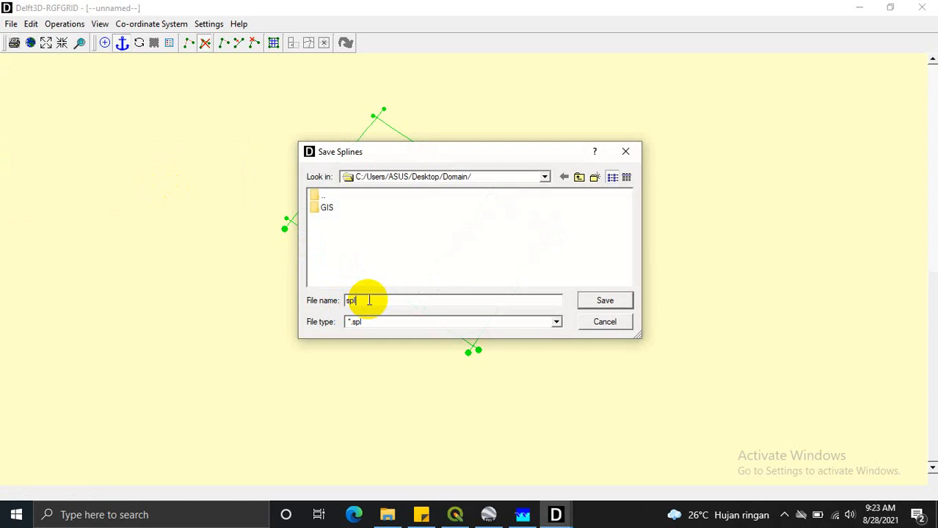
text(spl)
key(Return)
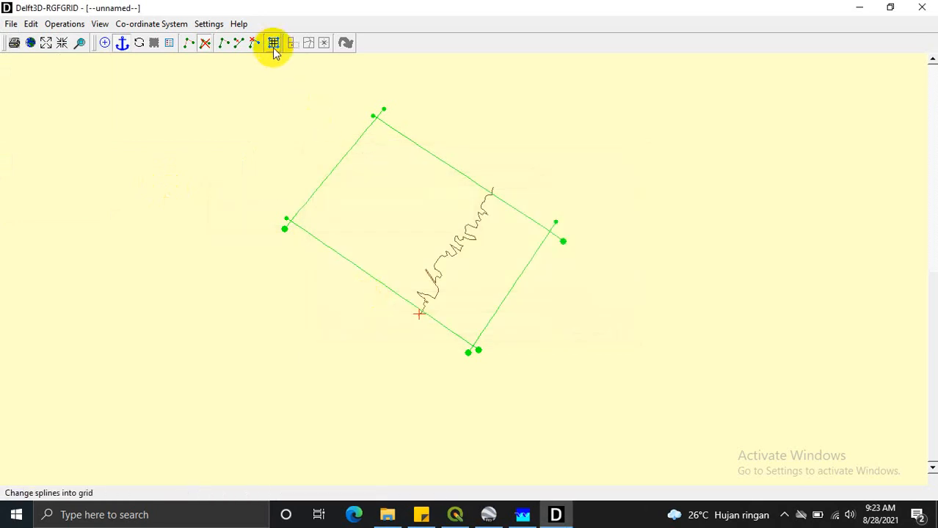
Change the domain splines into a grid and refine the whole grid once
click(273, 44)
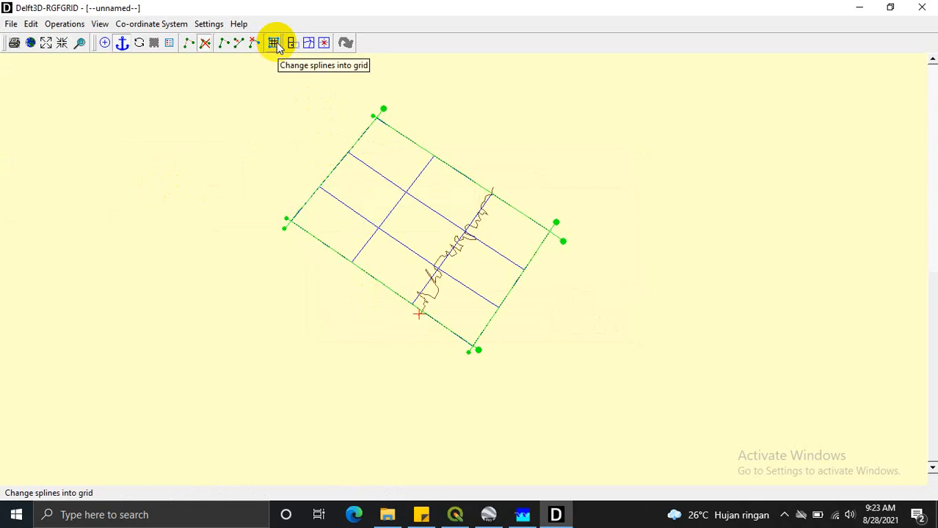
click(276, 44)
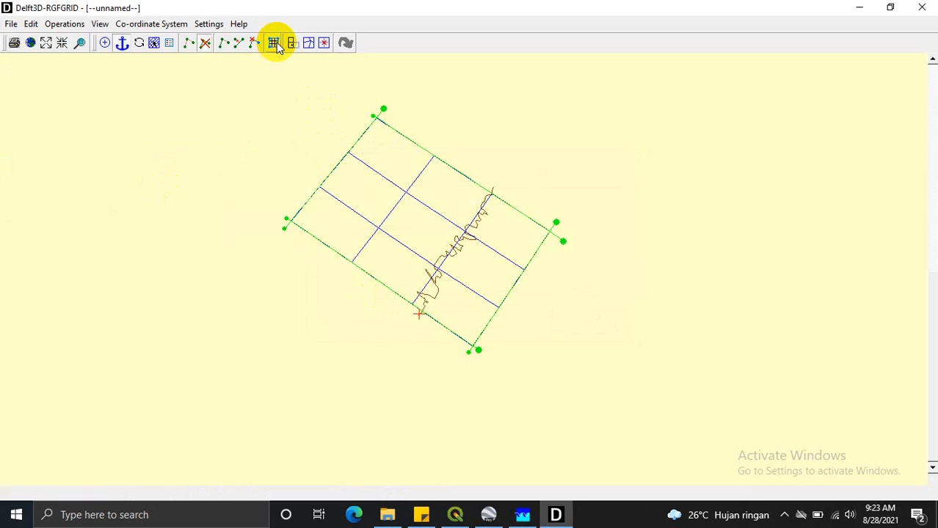
click(63, 25)
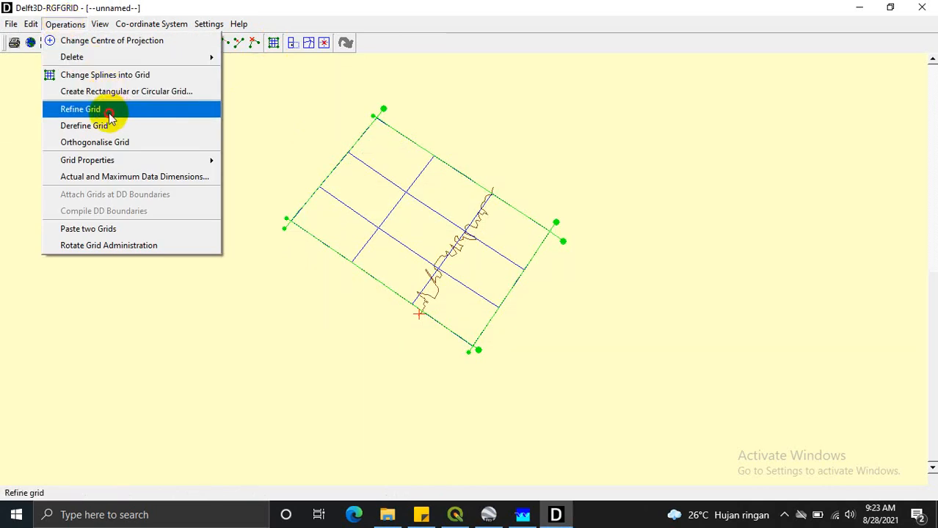
click(109, 114)
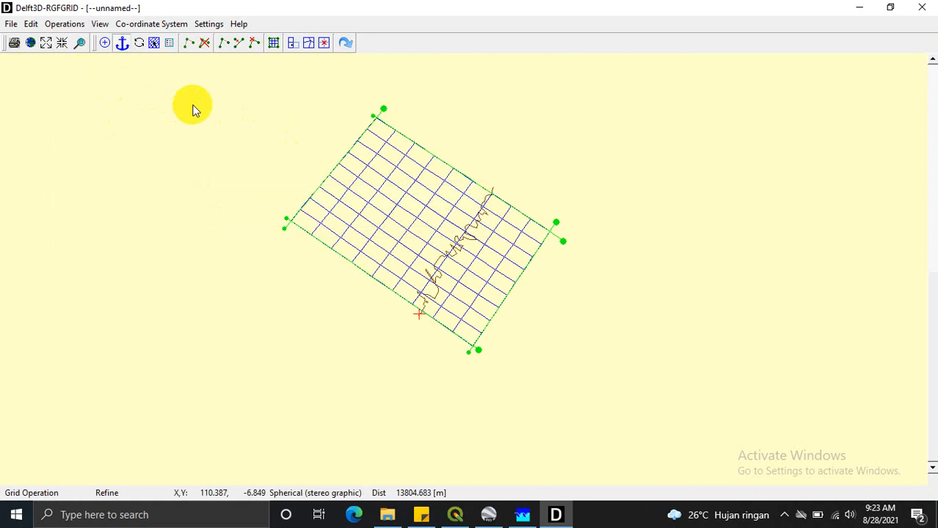
Examine the size and coverage of the refined grid cells along the coastline
scroll(408, 277, up, 1)
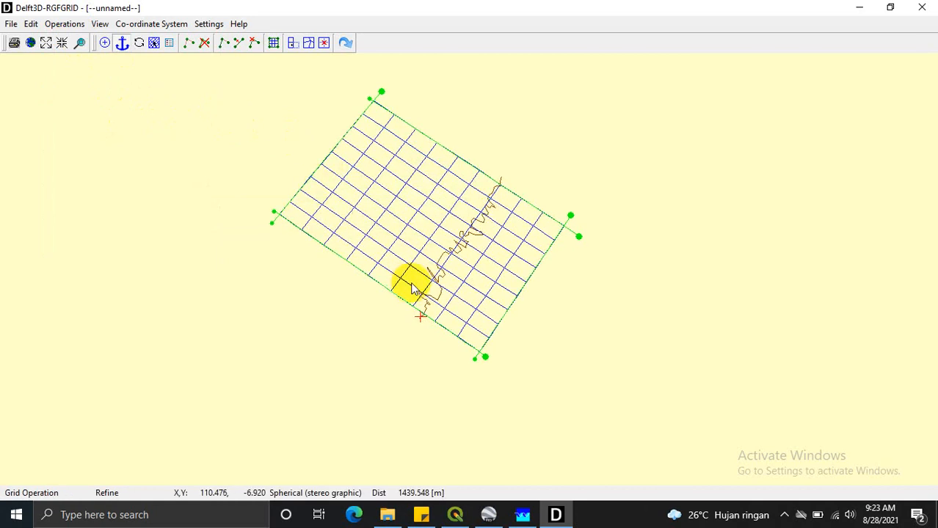
scroll(415, 261, up, 1)
scroll(440, 256, down, 2)
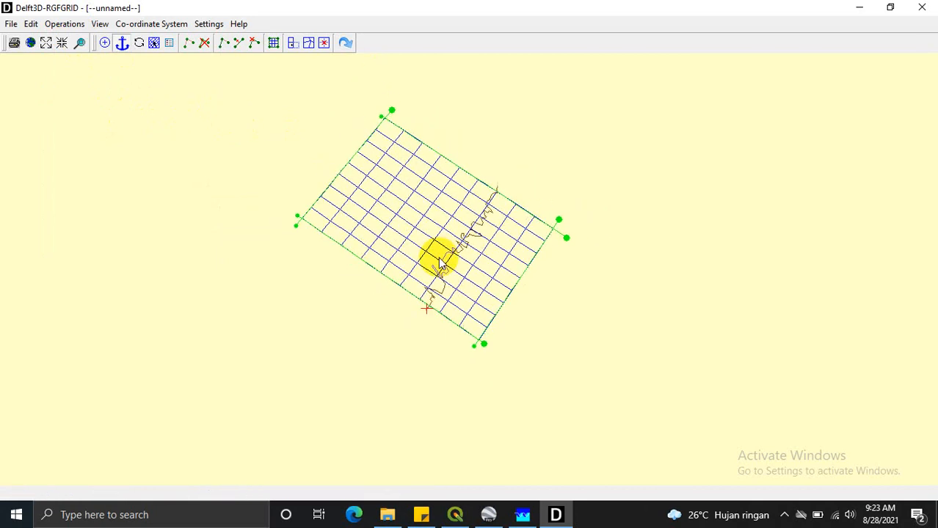
scroll(462, 235, up, 1)
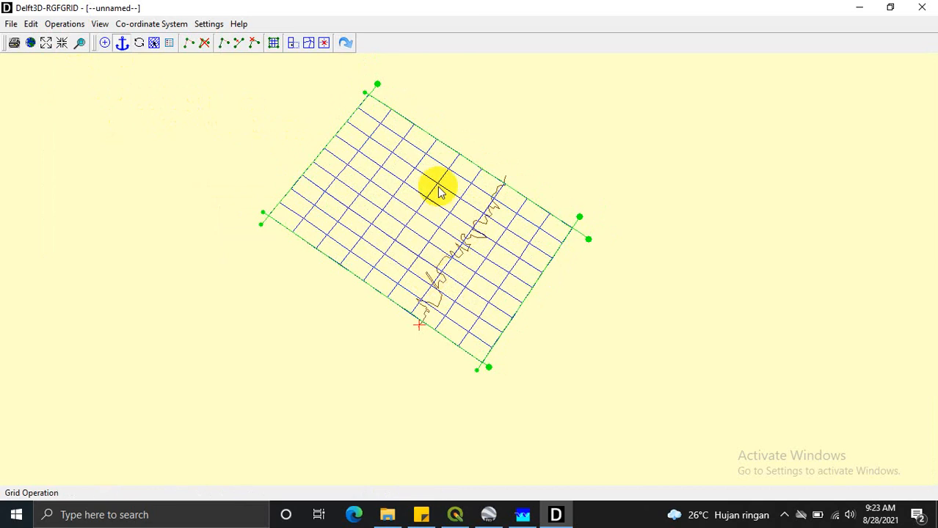
scroll(473, 220, up, 3)
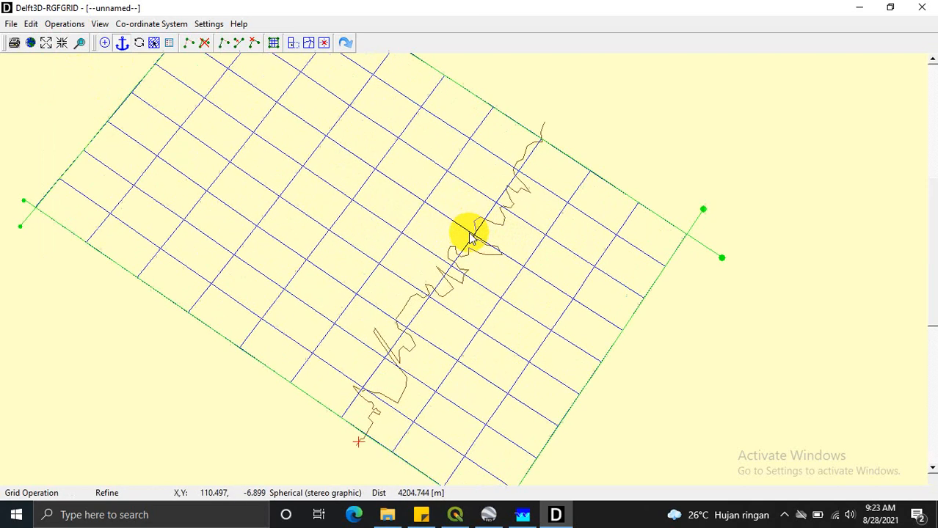
scroll(447, 308, up, 2)
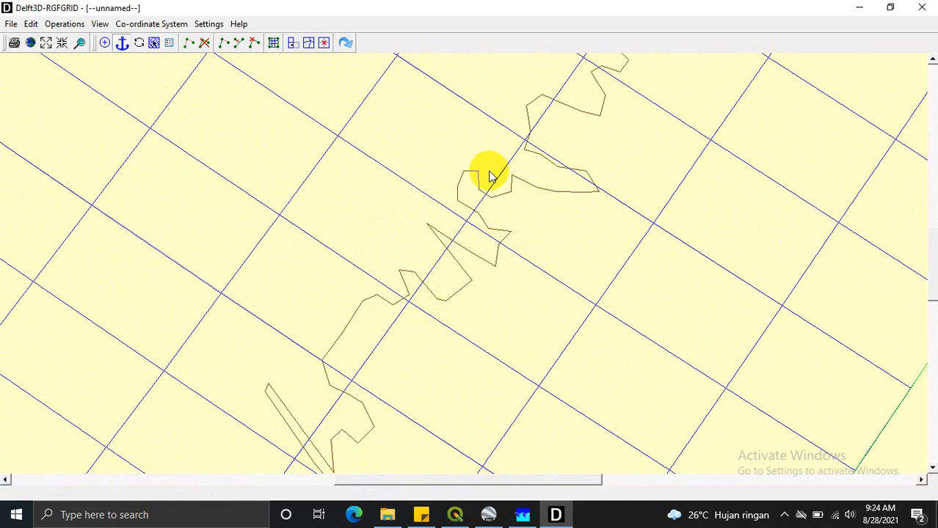
scroll(494, 192, down, 2)
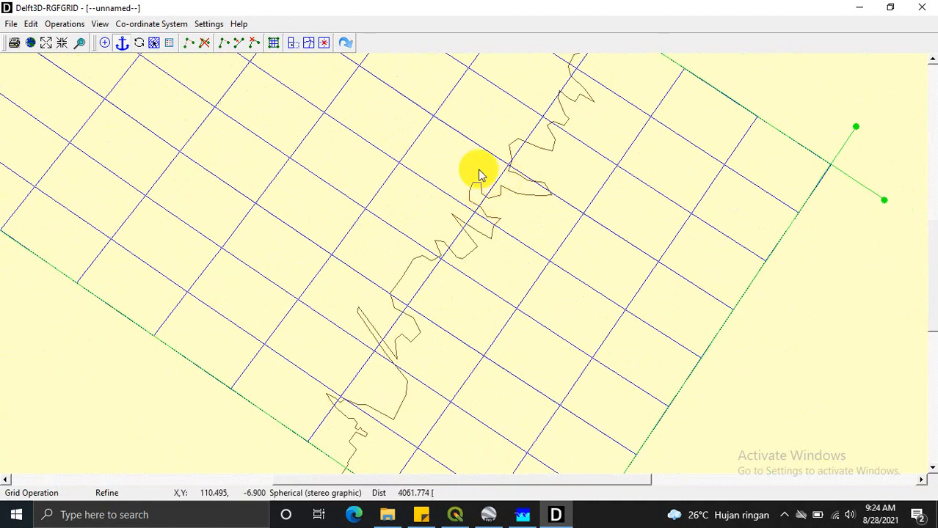
scroll(482, 189, down, 2)
scroll(486, 253, down, 2)
scroll(477, 187, up, 2)
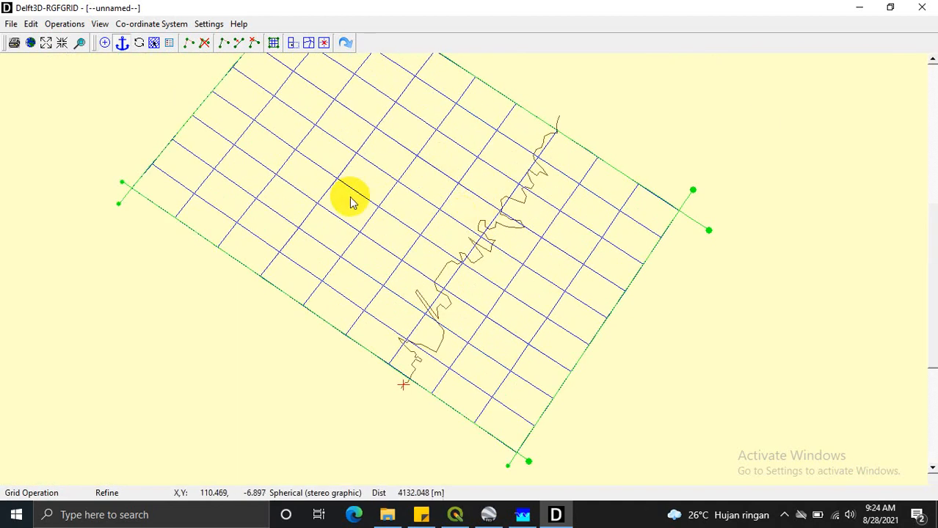
Draw a short two-point spline northeast of the grid and delete it again
click(187, 42)
click(673, 90)
click(750, 94)
right_click(766, 117)
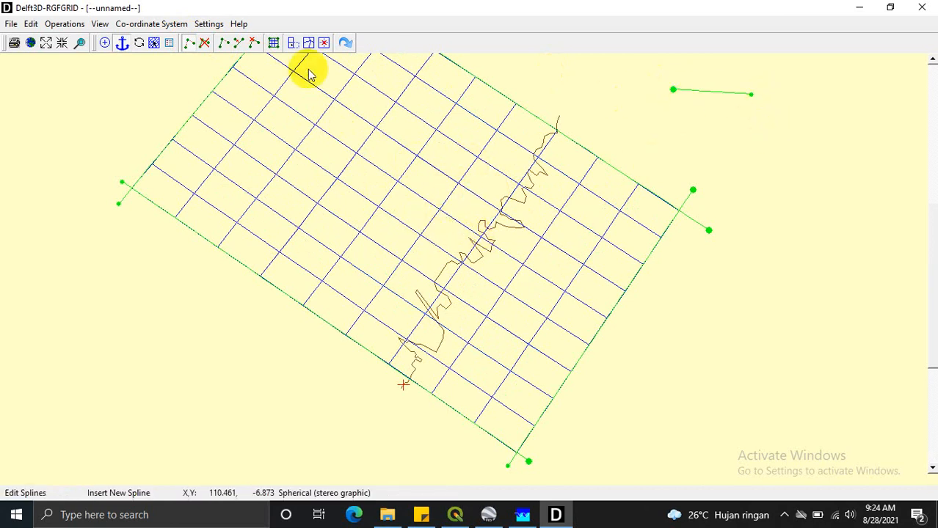
click(204, 42)
click(673, 92)
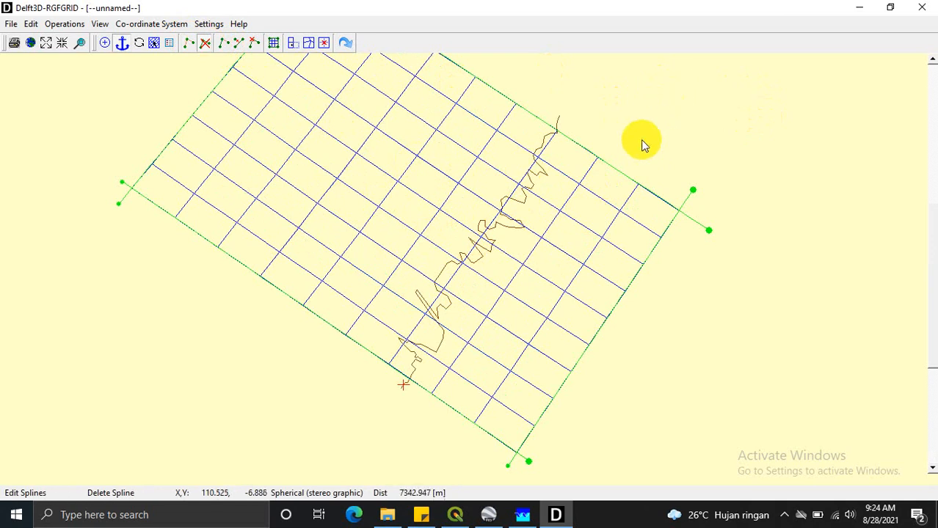
Move the anchor to a grid node near the middle of the coastline and measure the side lengths of an adjacent cell
scroll(592, 165, down, 2)
scroll(485, 285, down, 1)
scroll(542, 198, up, 1)
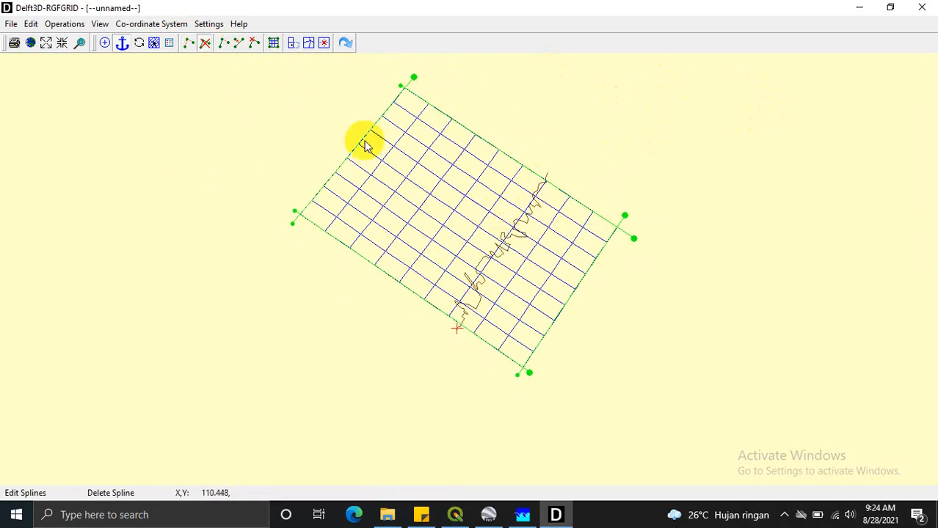
click(121, 43)
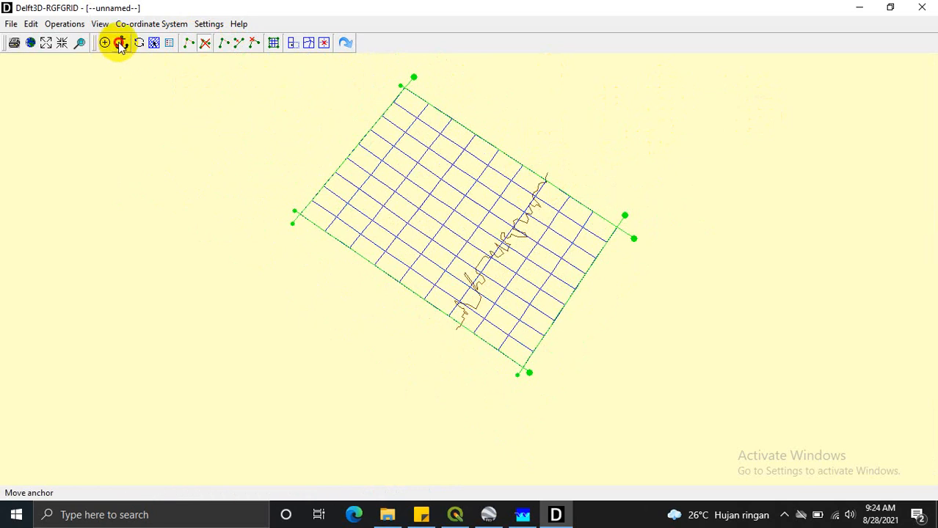
scroll(503, 231, up, 4)
scroll(426, 289, up, 2)
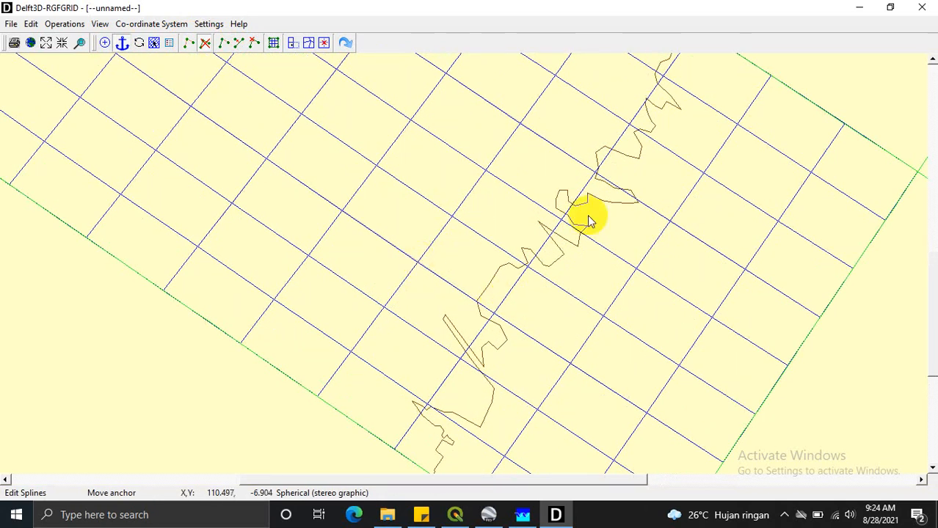
scroll(609, 169, up, 3)
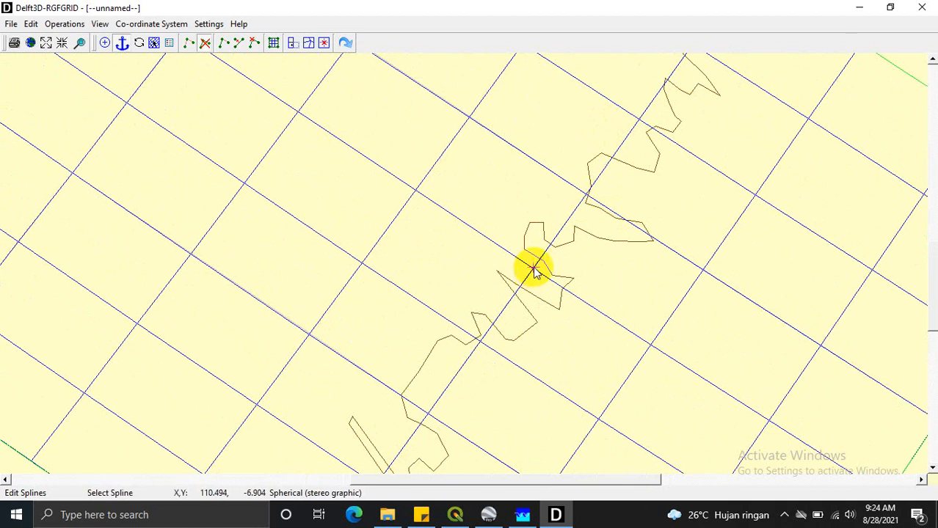
scroll(550, 242, up, 3)
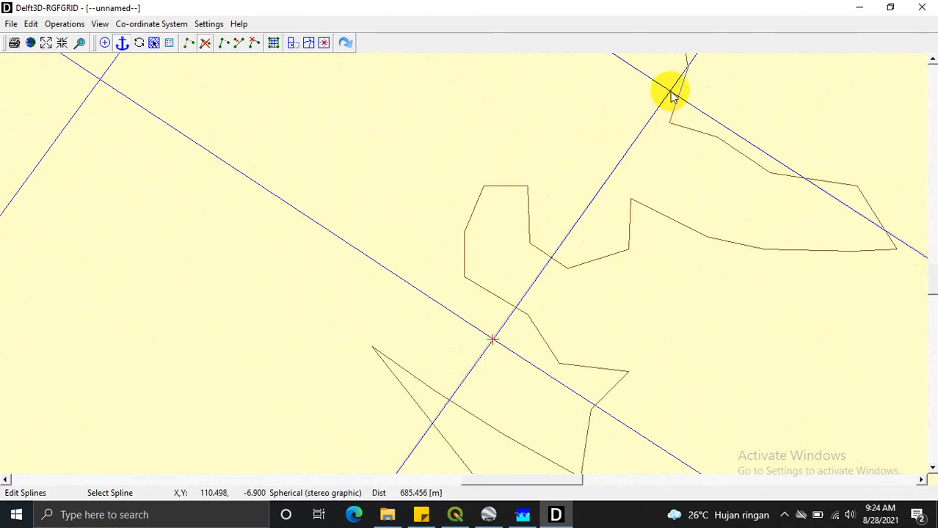
scroll(689, 234, down, 2)
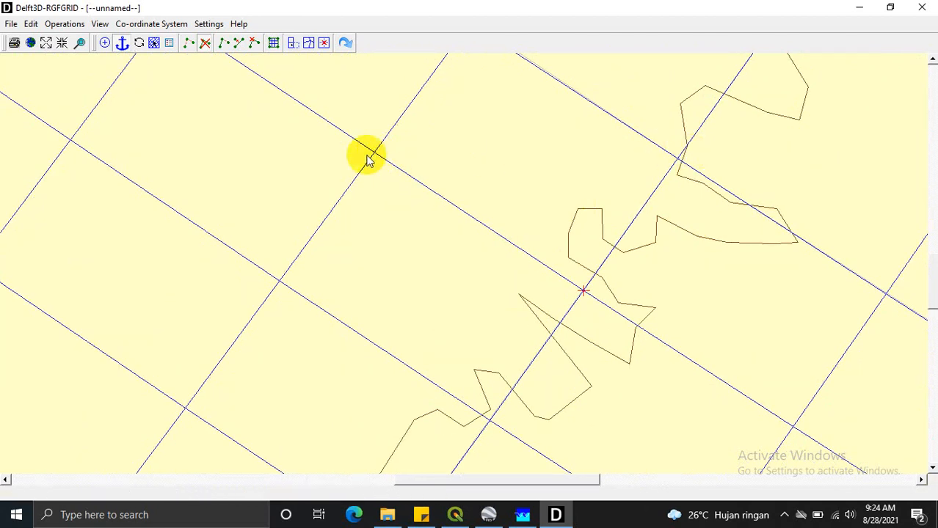
Set the M-refinement factor to 2 with the N-refinement factor kept at 3, and refine the whole grid
scroll(491, 283, down, 5)
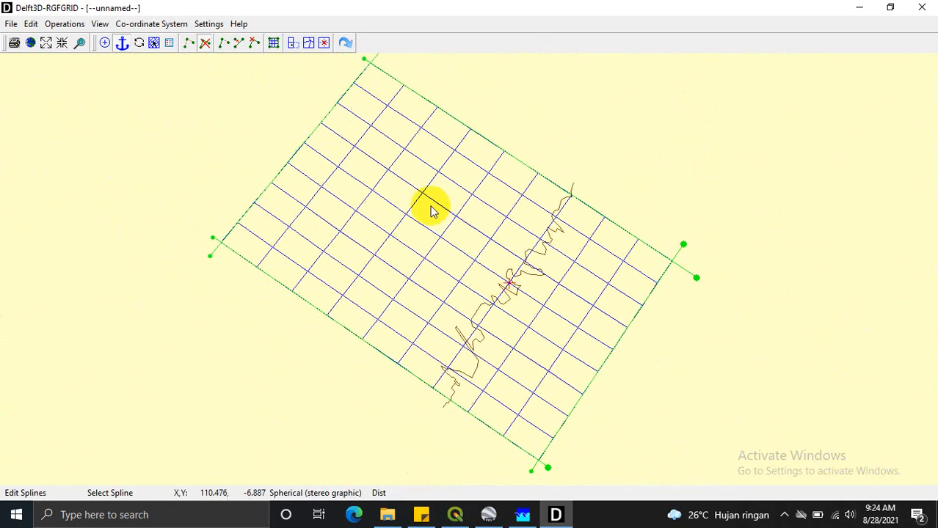
click(132, 24)
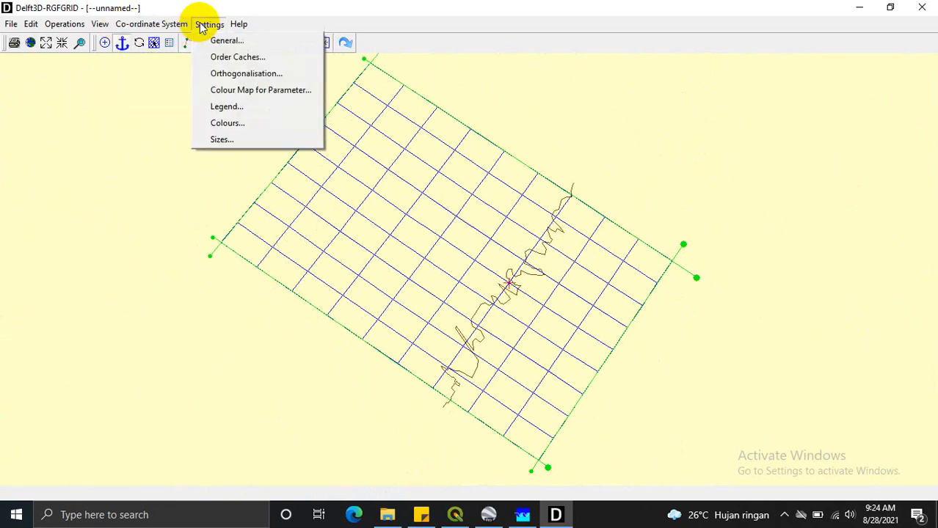
click(219, 42)
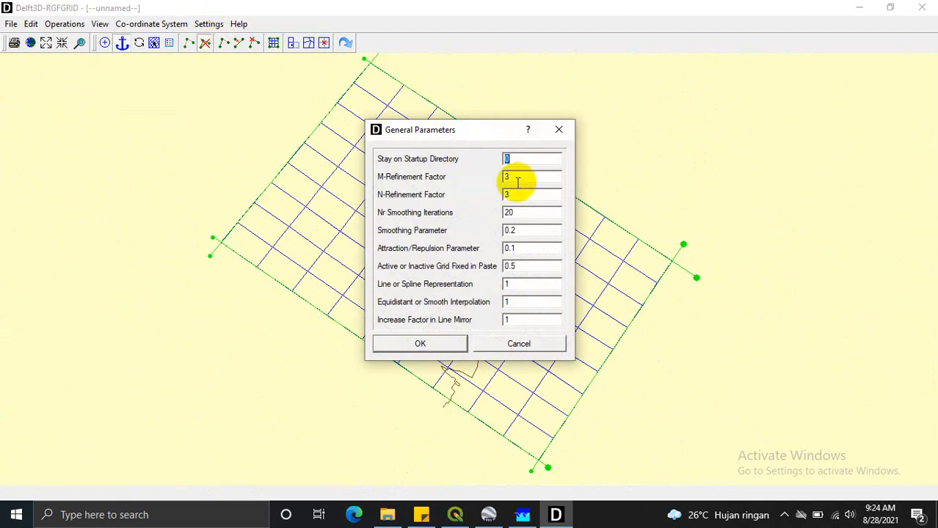
double_click(508, 181)
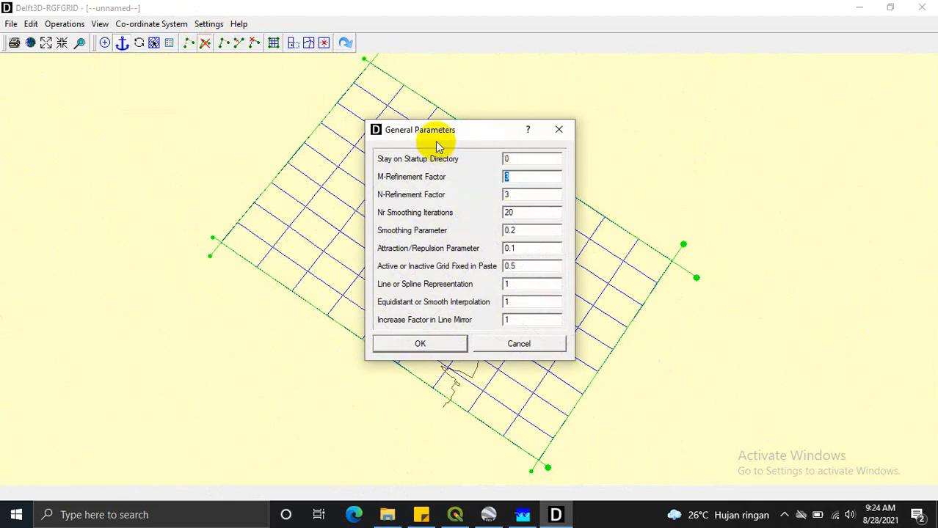
drag(446, 137, 591, 138)
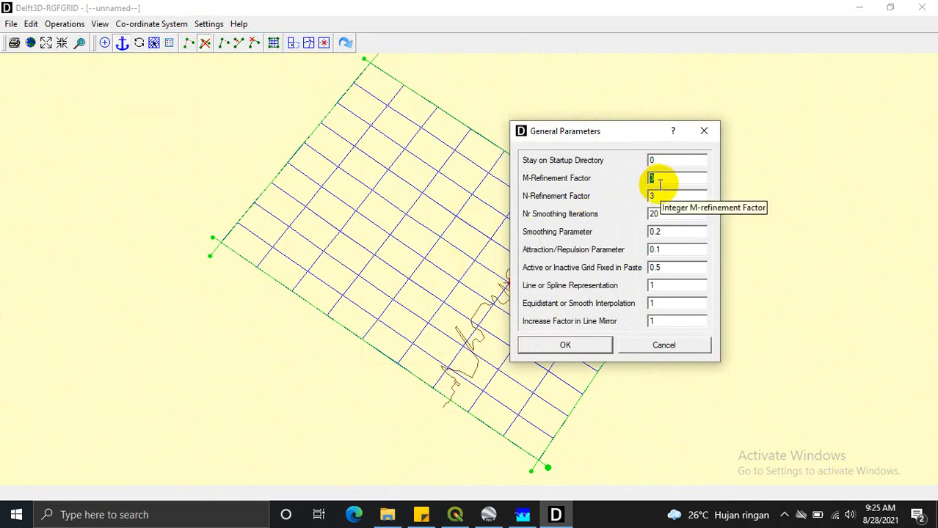
text(2)
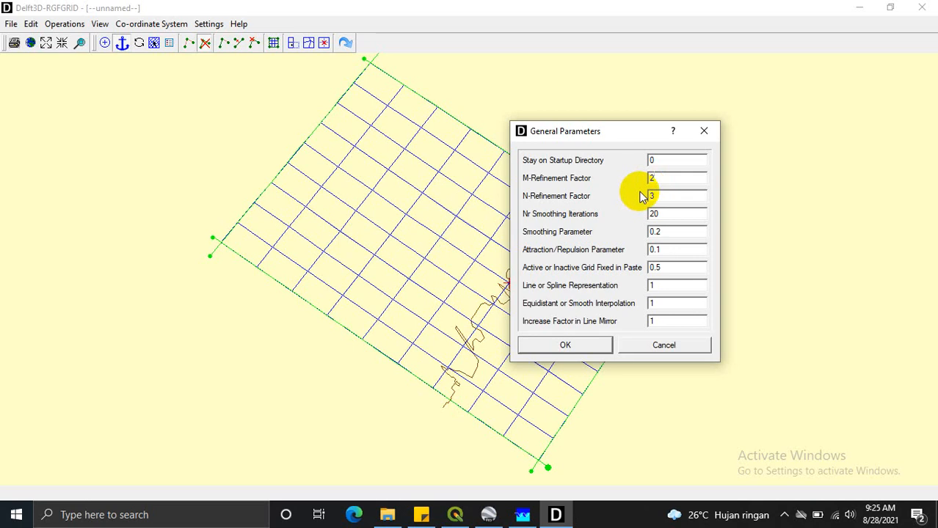
key(Tab)
key(shift+Tab)
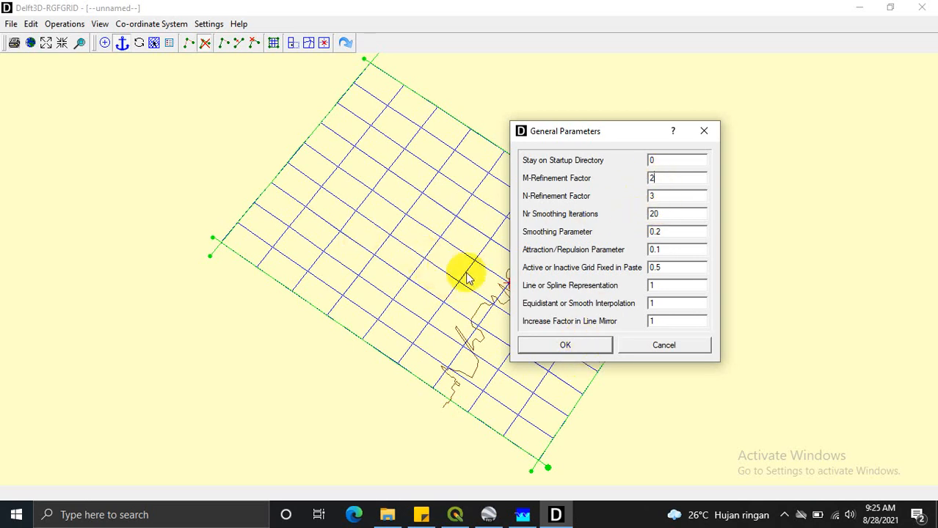
click(573, 347)
click(66, 25)
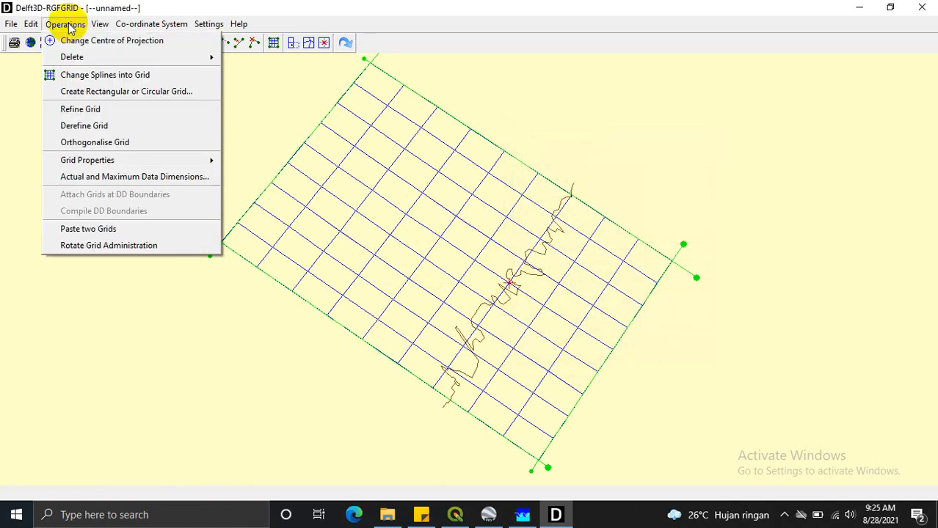
click(74, 108)
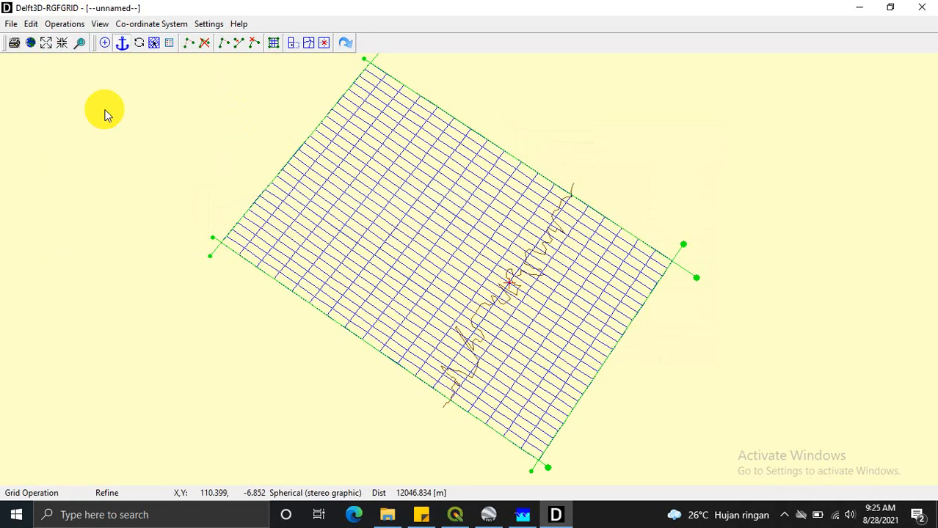
Measure both side lengths of a refined cell next to the anchor near the middle of the coastline
scroll(544, 255, up, 3)
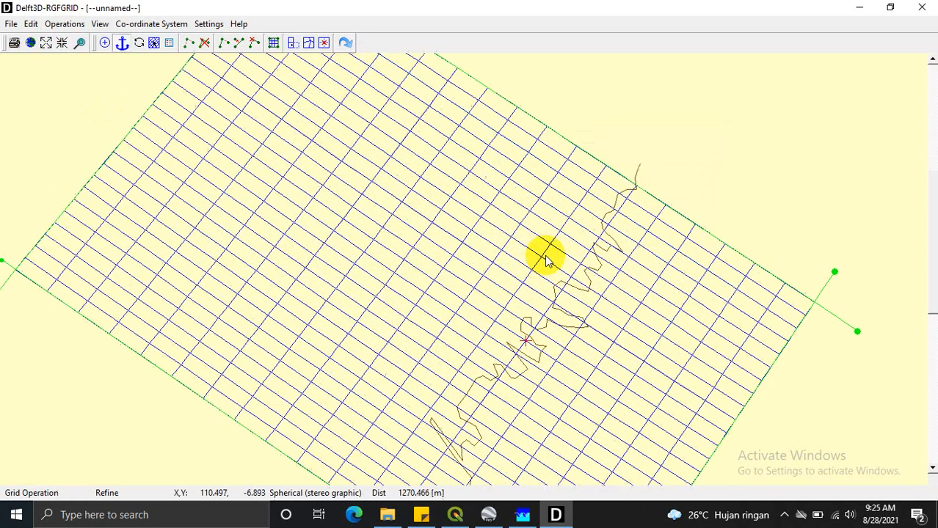
scroll(551, 325, up, 2)
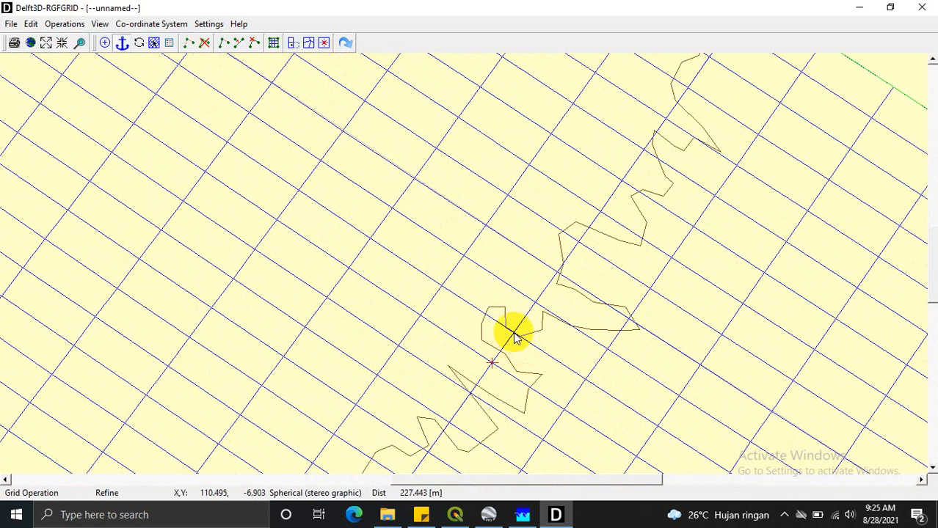
scroll(515, 336, up, 2)
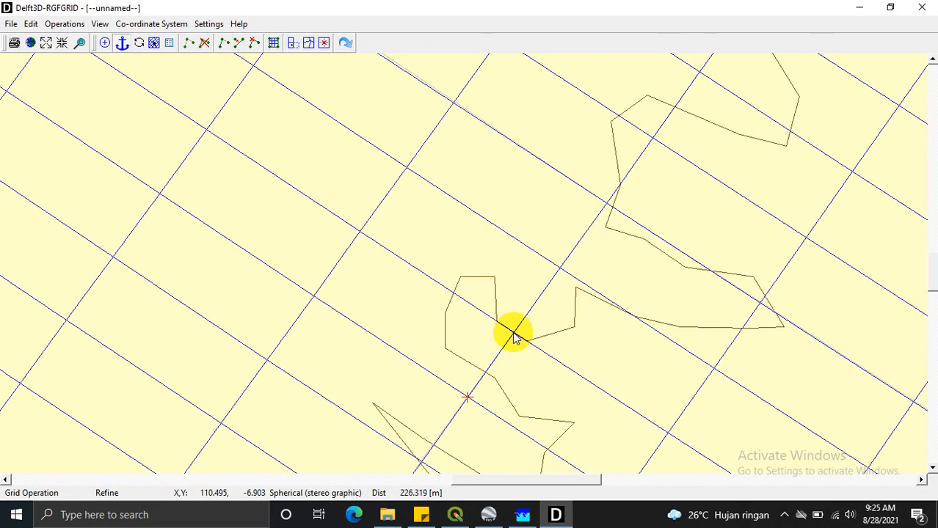
scroll(513, 339, up, 1)
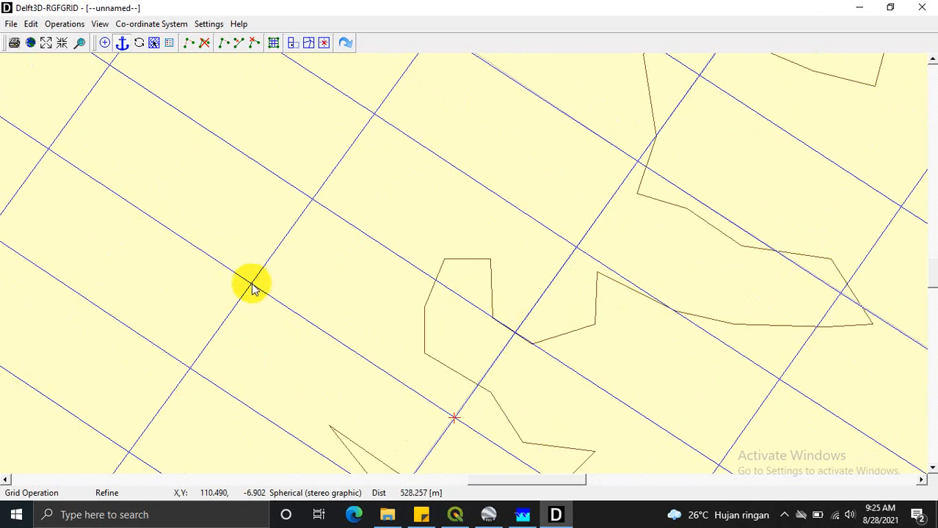
scroll(256, 290, down, 3)
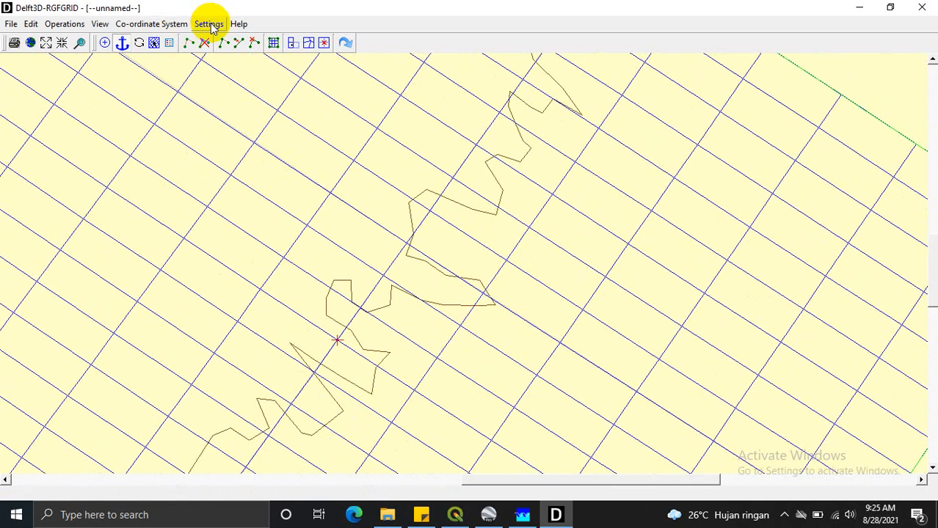
click(209, 24)
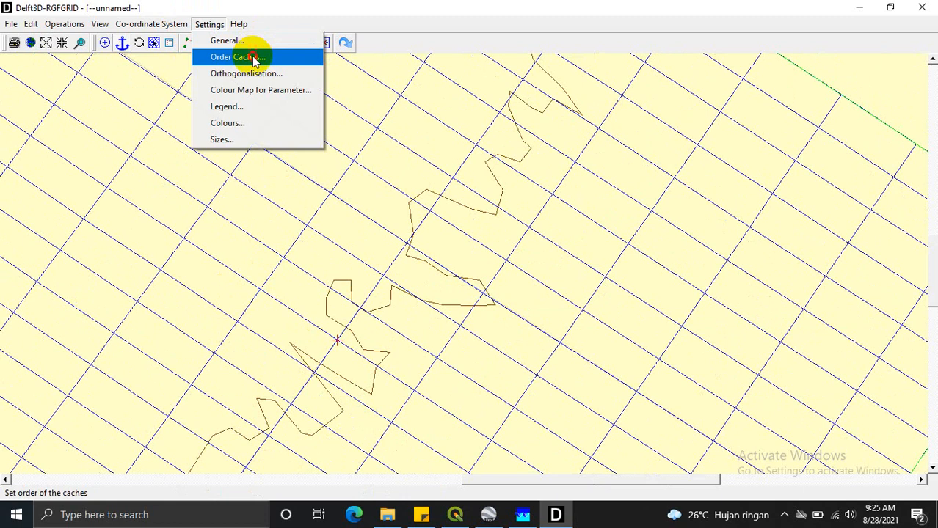
click(249, 56)
click(539, 103)
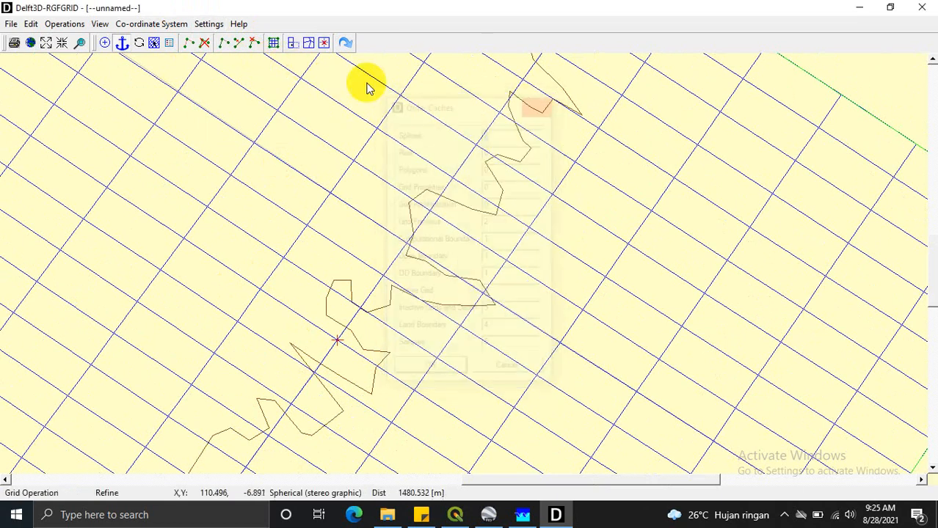
click(210, 24)
click(263, 40)
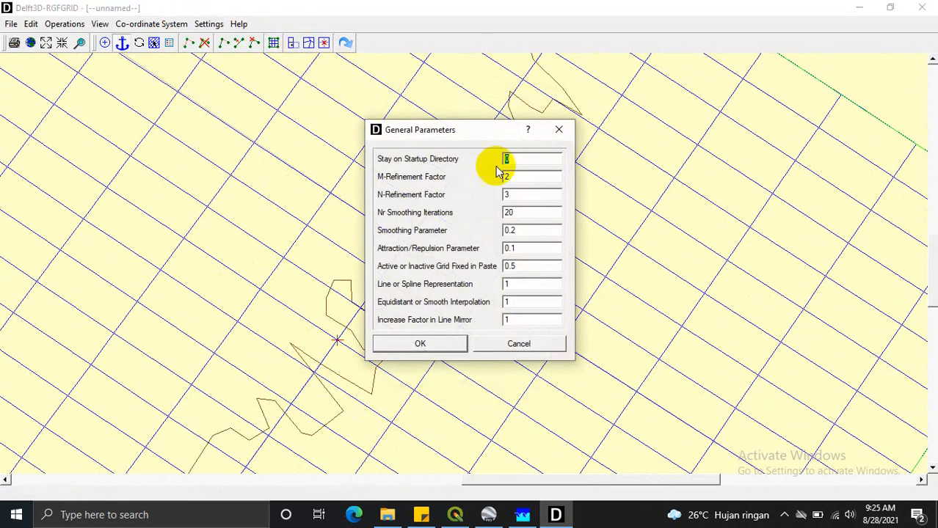
drag(470, 132, 643, 181)
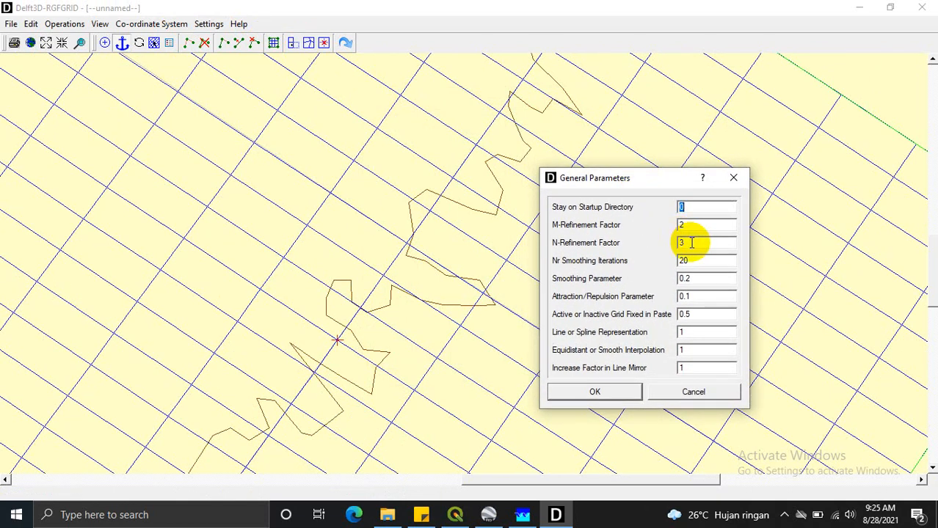
drag(634, 183, 722, 179)
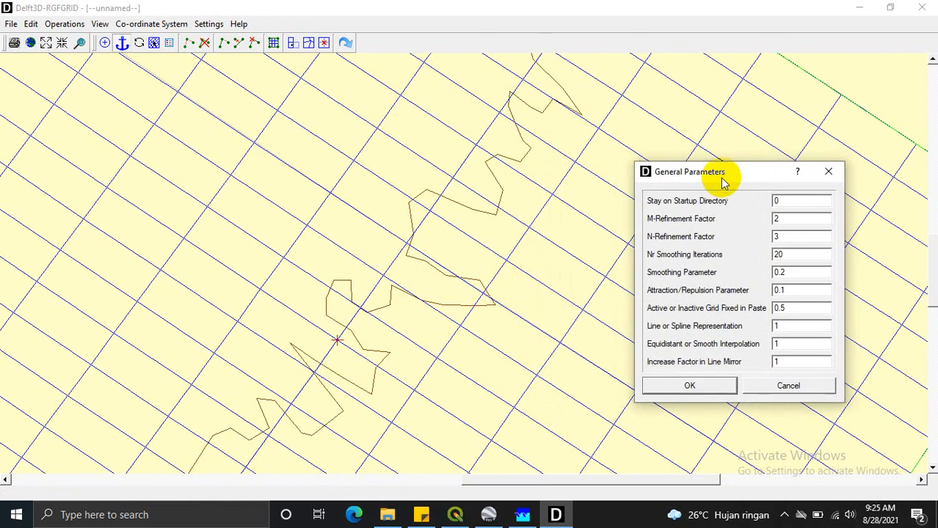
click(828, 171)
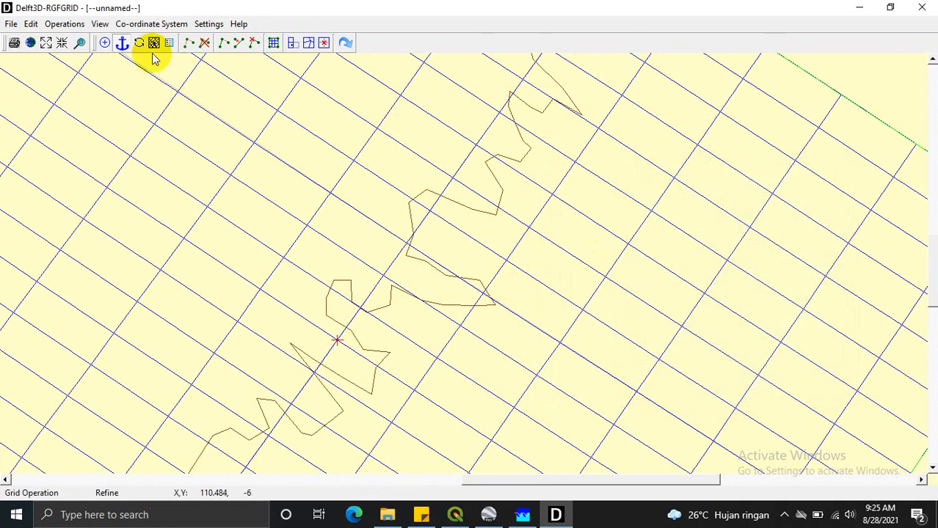
Measure the distance from the anchor to the next grid node along the coastline again
click(122, 43)
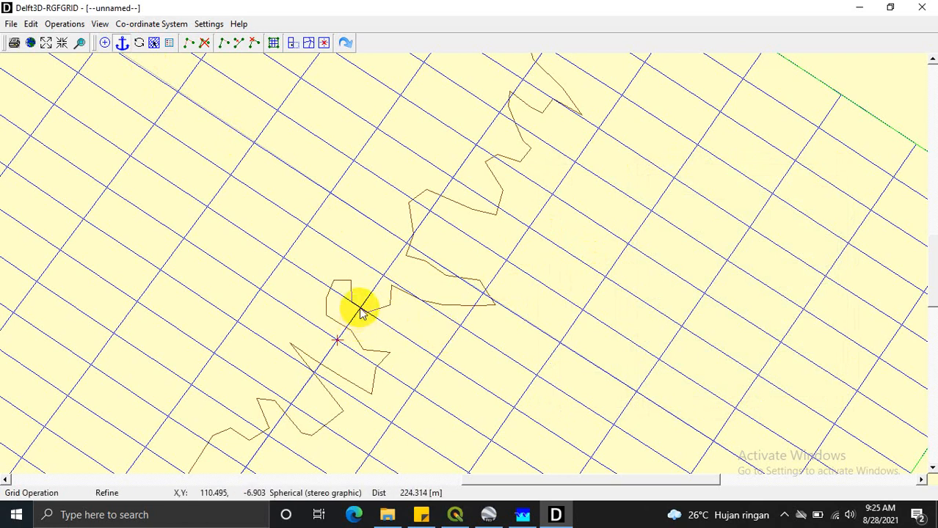
scroll(360, 311, up, 3)
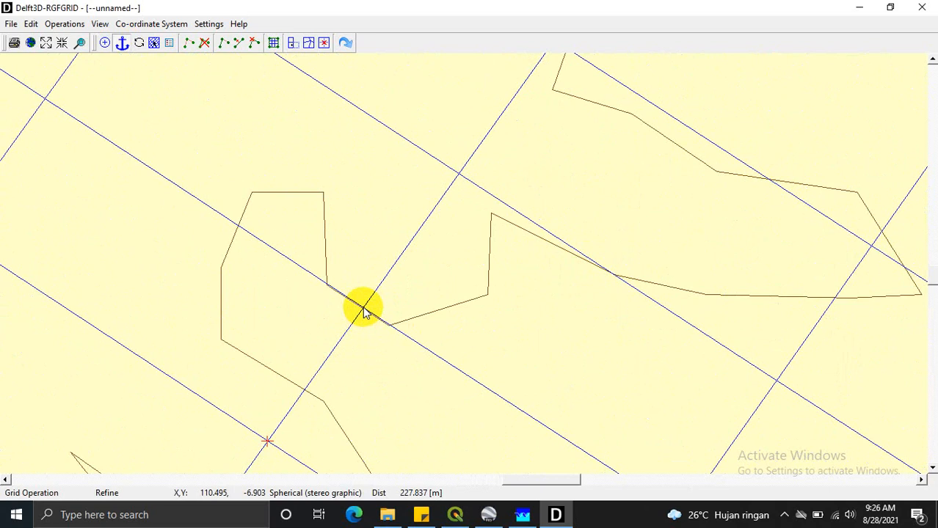
scroll(443, 363, down, 2)
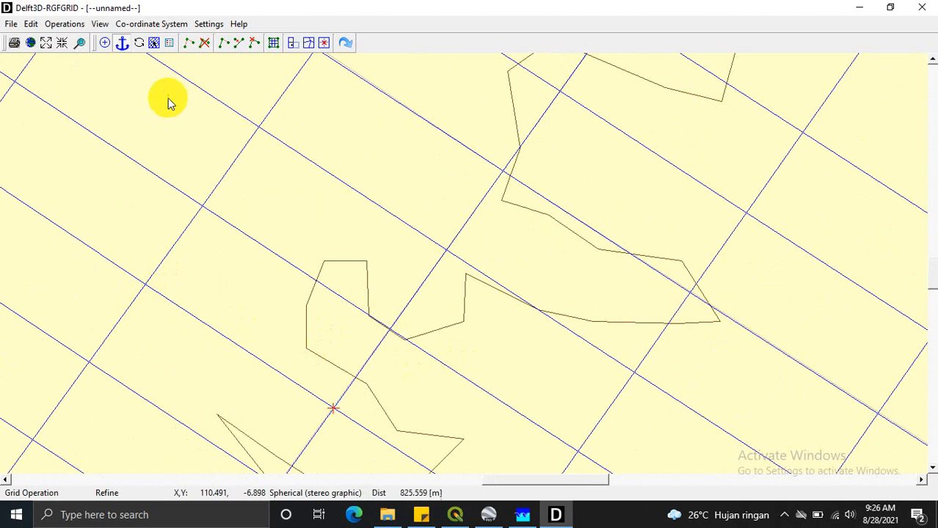
Set the M-refinement factor to 10 and the N-refinement factor to 4, and refine the whole grid again
click(188, 25)
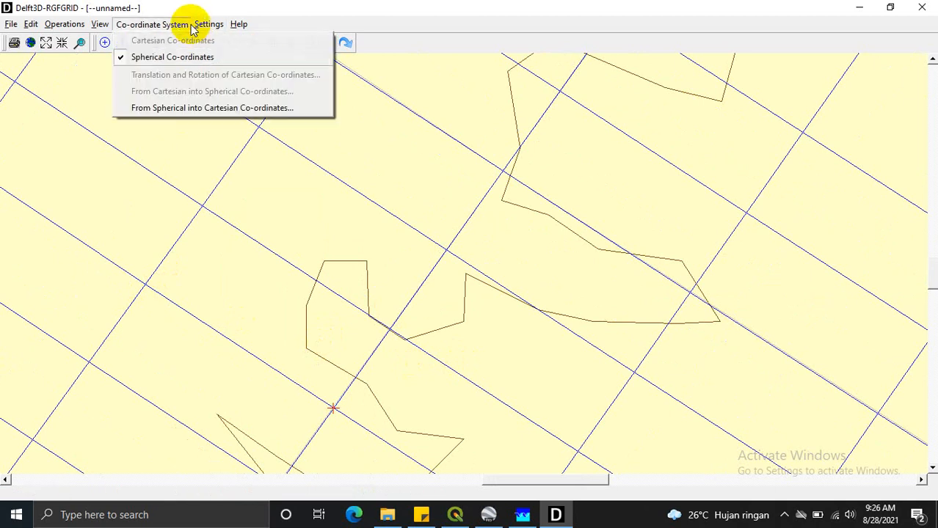
click(202, 26)
click(208, 26)
click(220, 36)
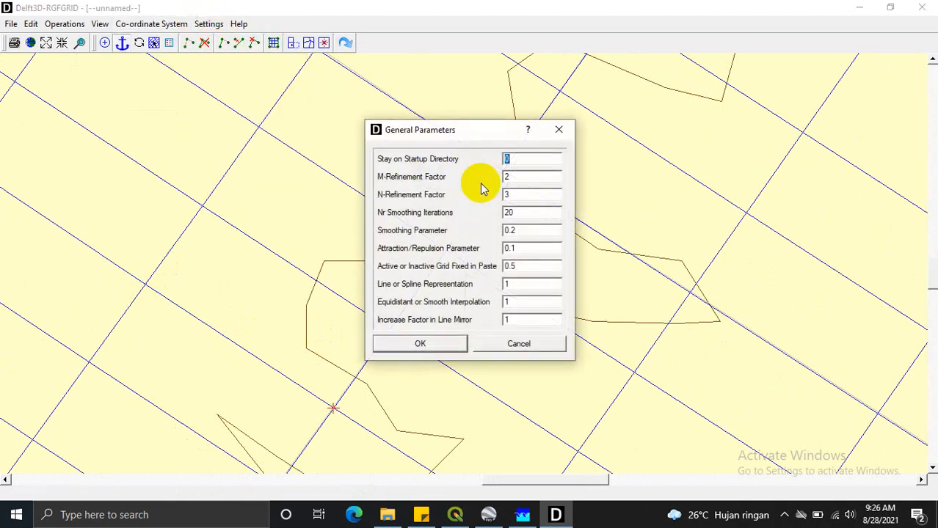
drag(465, 133, 505, 137)
double_click(546, 182)
key(BackSpace)
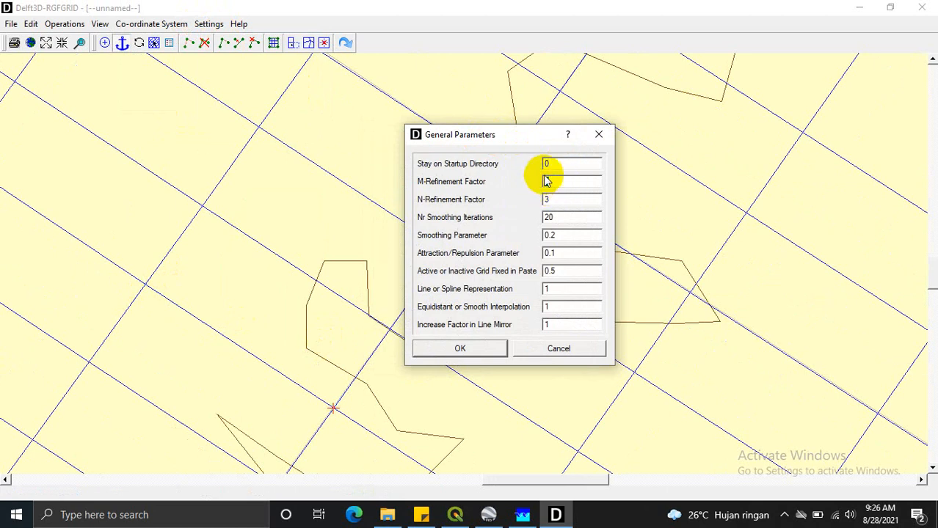
text(10)
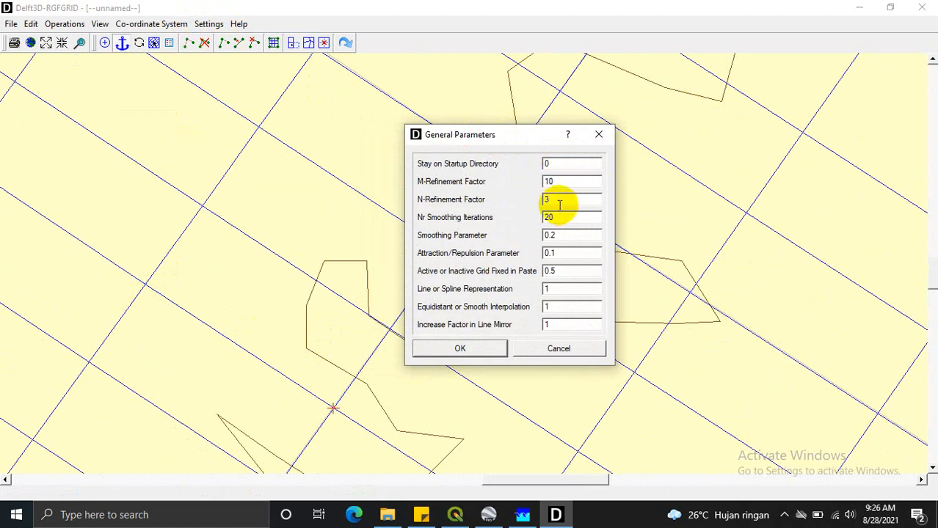
text(4)
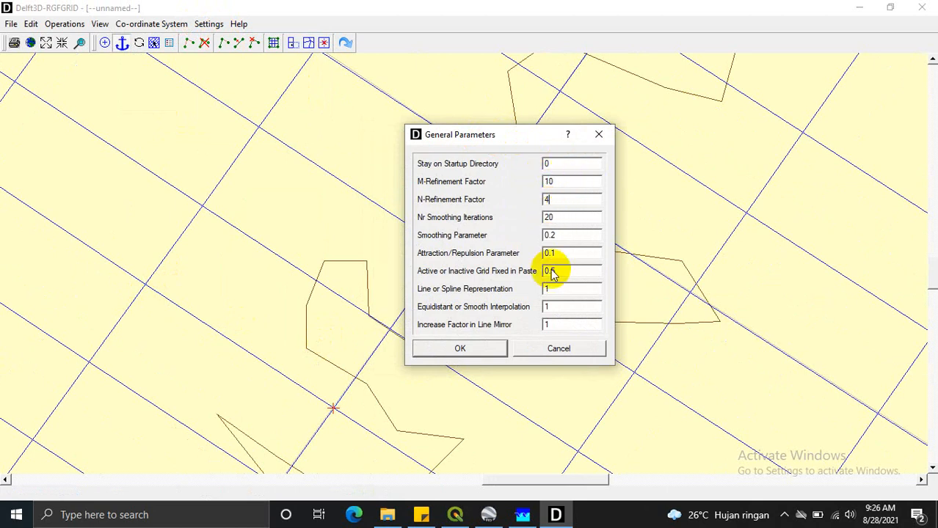
click(462, 348)
click(65, 23)
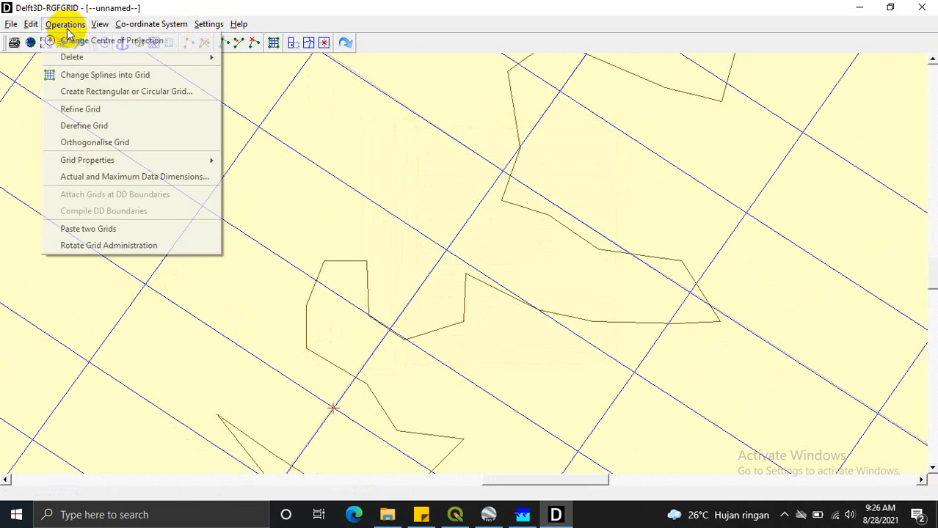
click(88, 110)
Measure the side of a newly refined cell beside the anchor and examine the density of the whole grid
scroll(355, 361, up, 1)
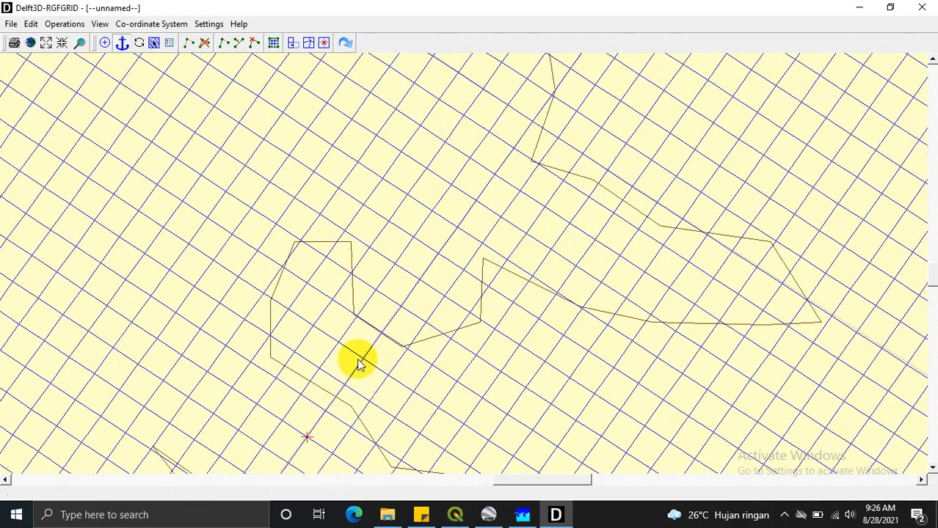
scroll(314, 429, up, 2)
scroll(356, 363, up, 3)
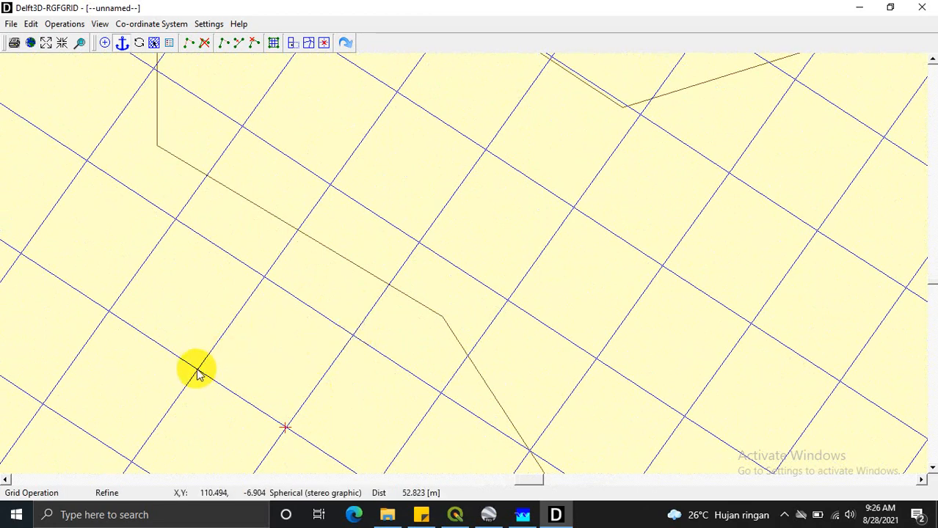
scroll(398, 282, down, 3)
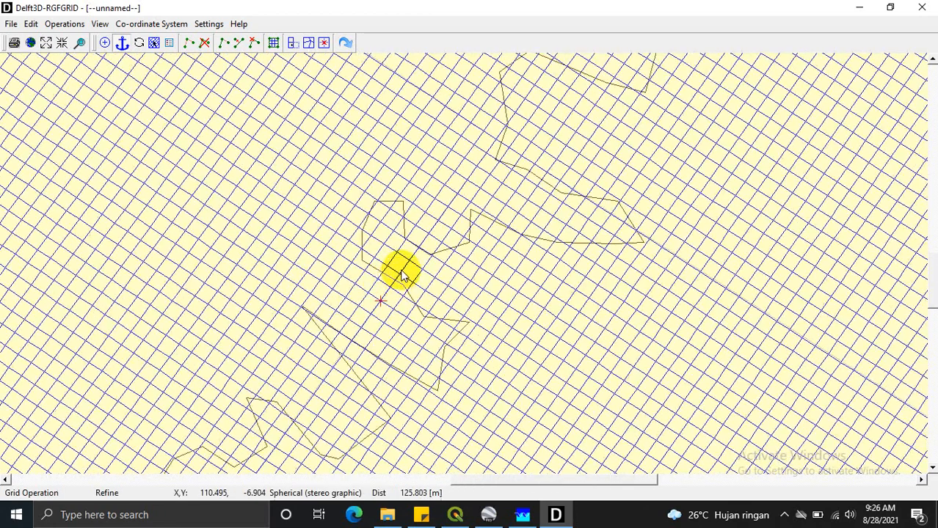
scroll(401, 275, down, 5)
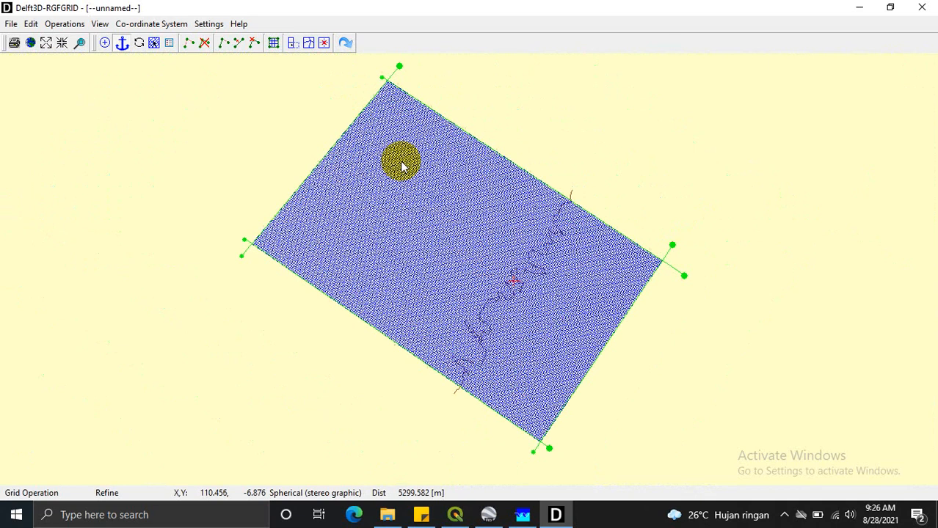
scroll(401, 167, up, 1)
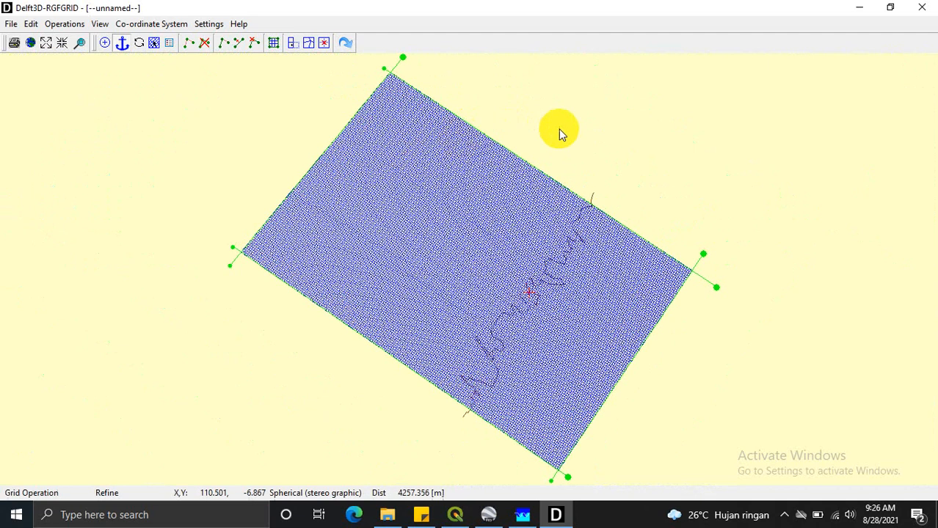
Export the refined grid in RGFGRID format as grd, file type *.grd, into the Domain folder
click(11, 24)
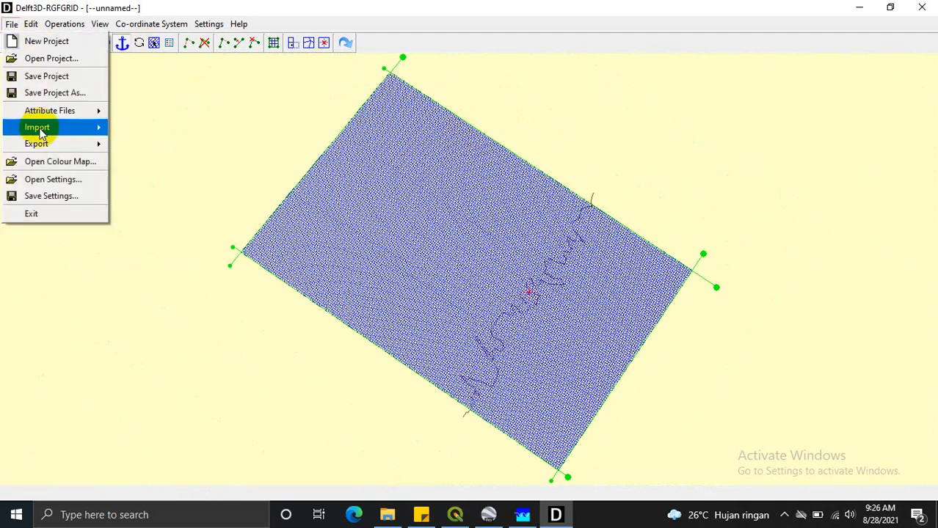
mouse_move(40, 145)
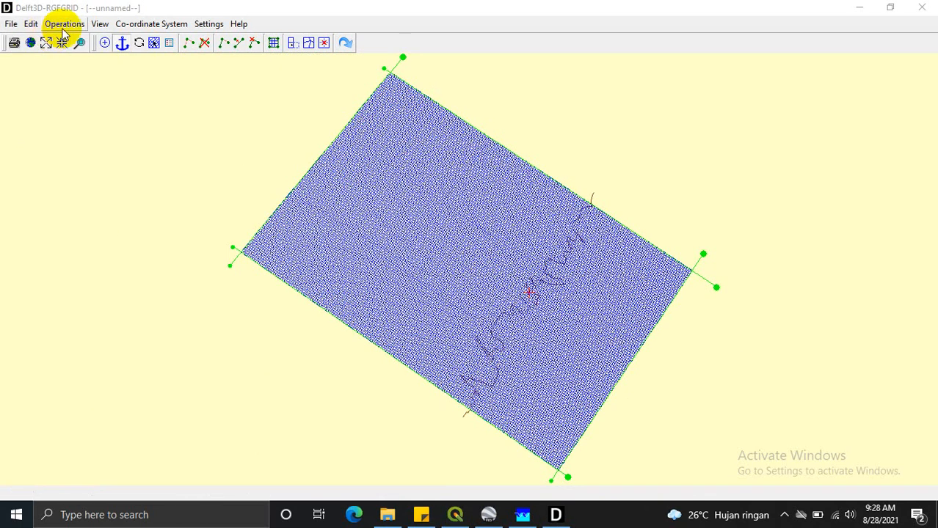
click(64, 24)
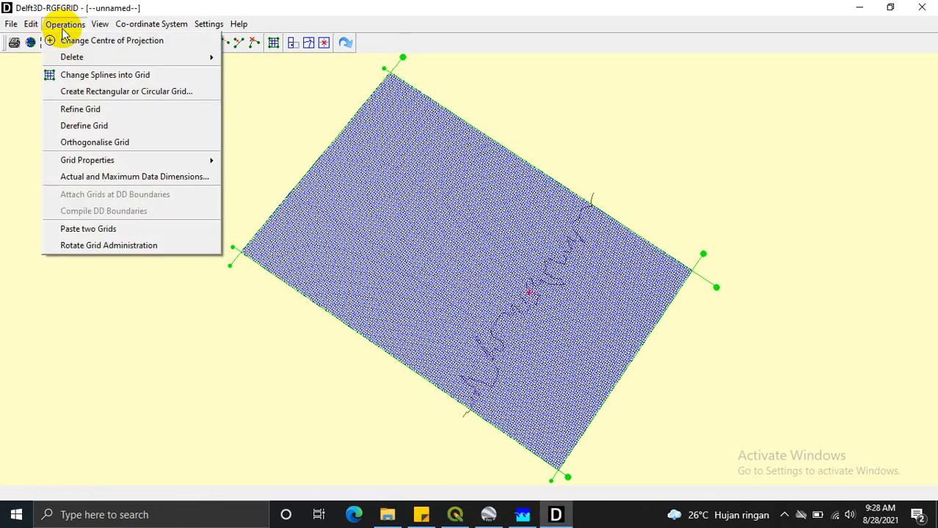
mouse_move(11, 24)
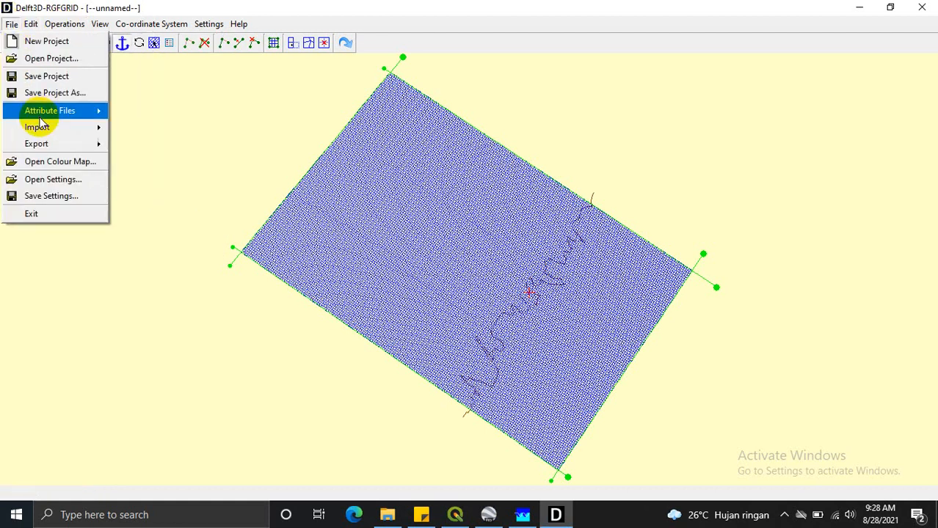
mouse_move(61, 149)
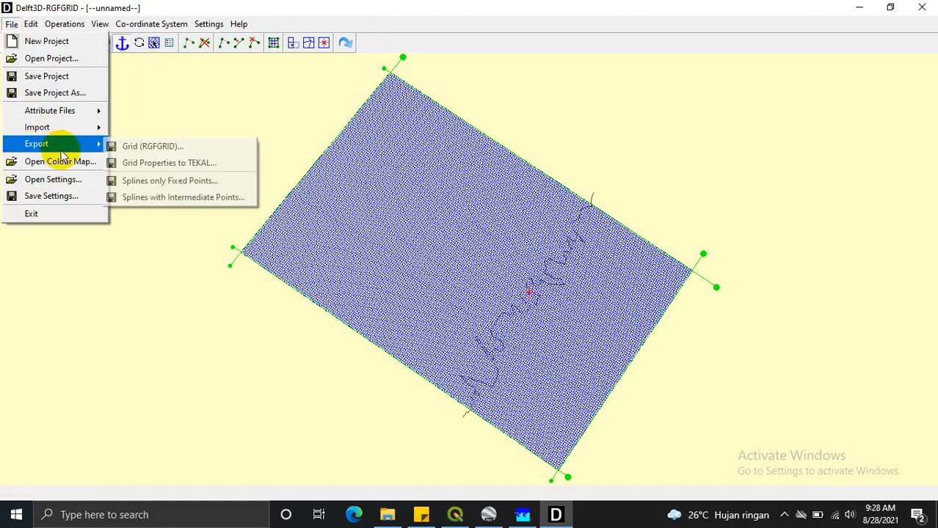
click(168, 147)
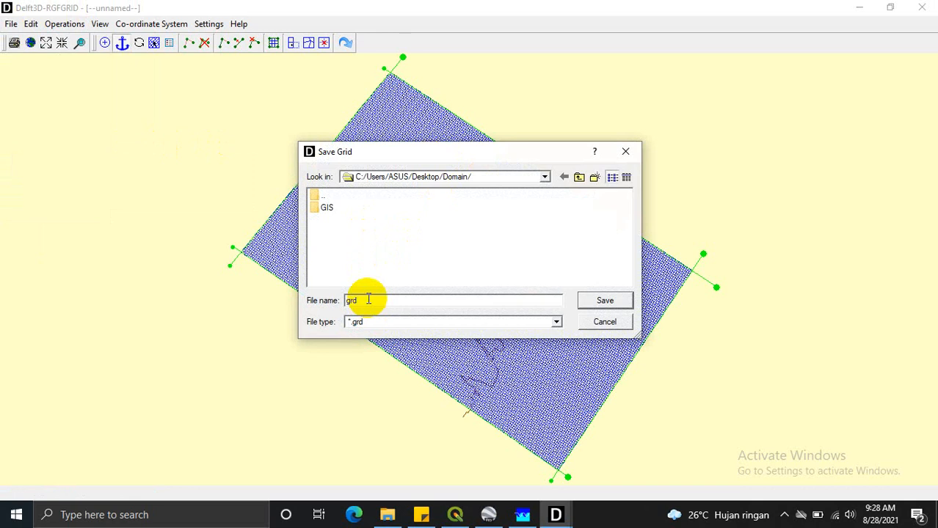
key(Return)
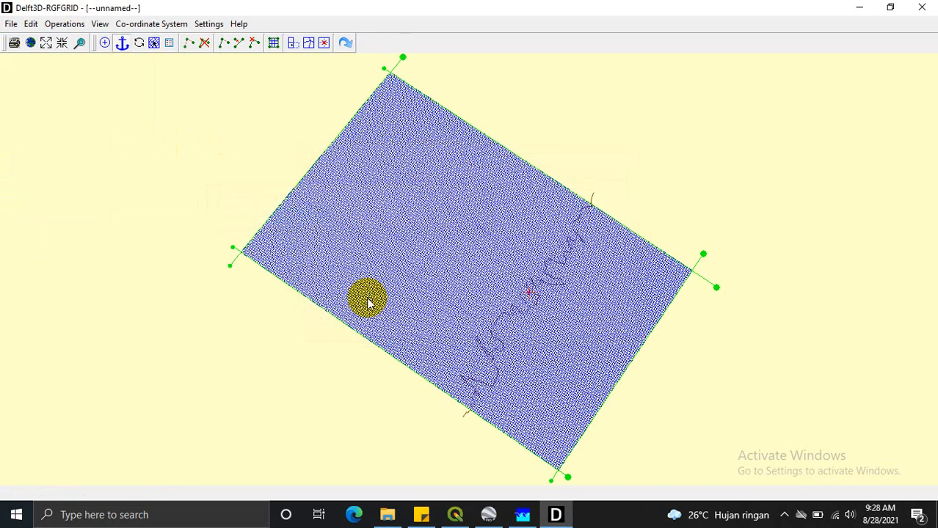
Switch to File Explorer, check the exported grd.grd and grd.enc files in the Domain folder, and return to RGFGRID
click(387, 514)
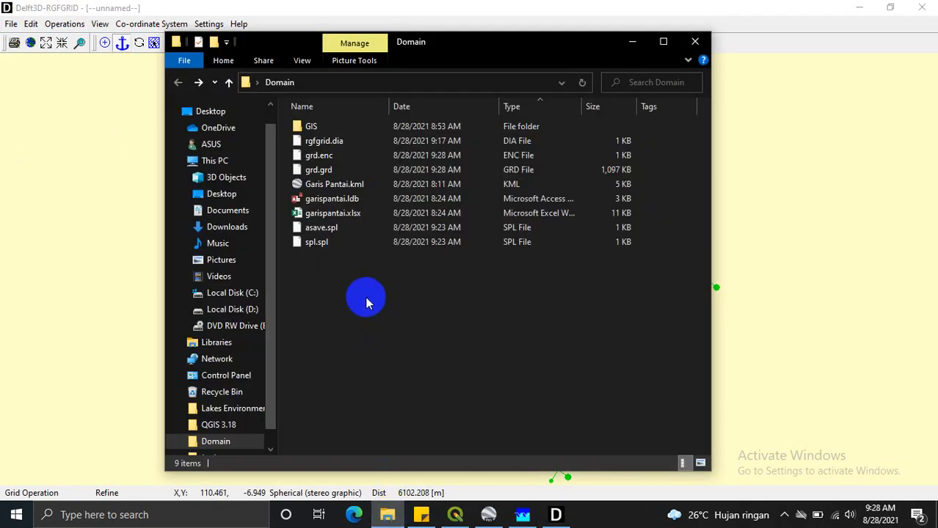
click(357, 155)
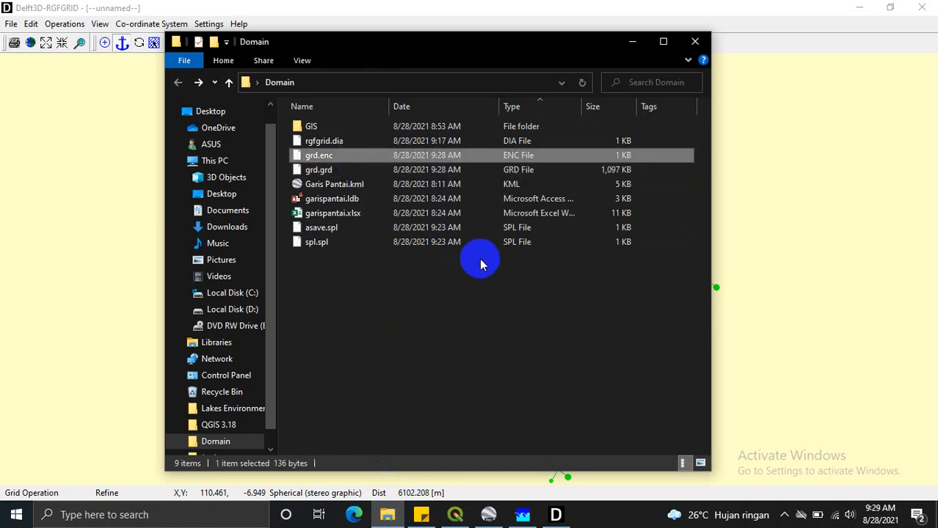
click(745, 235)
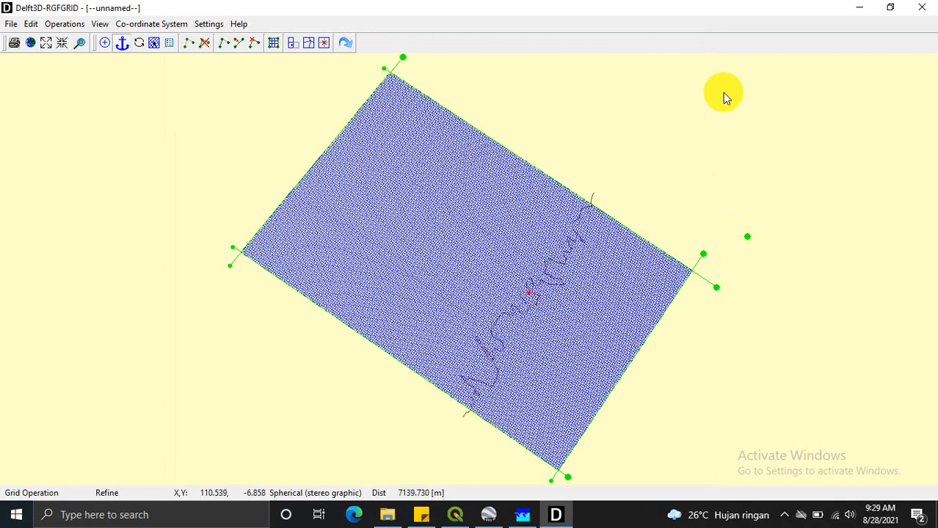
Delete the stray spline point lying outside the grid near its eastern corner
click(204, 43)
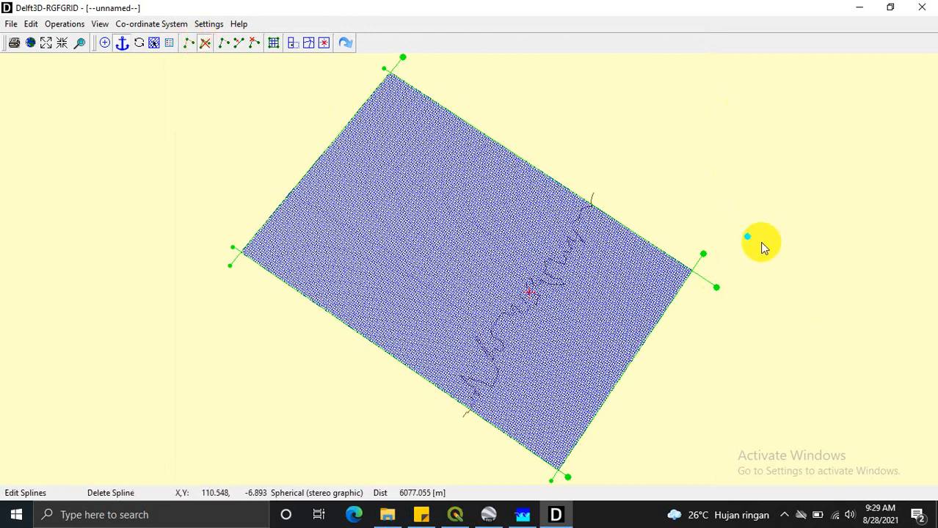